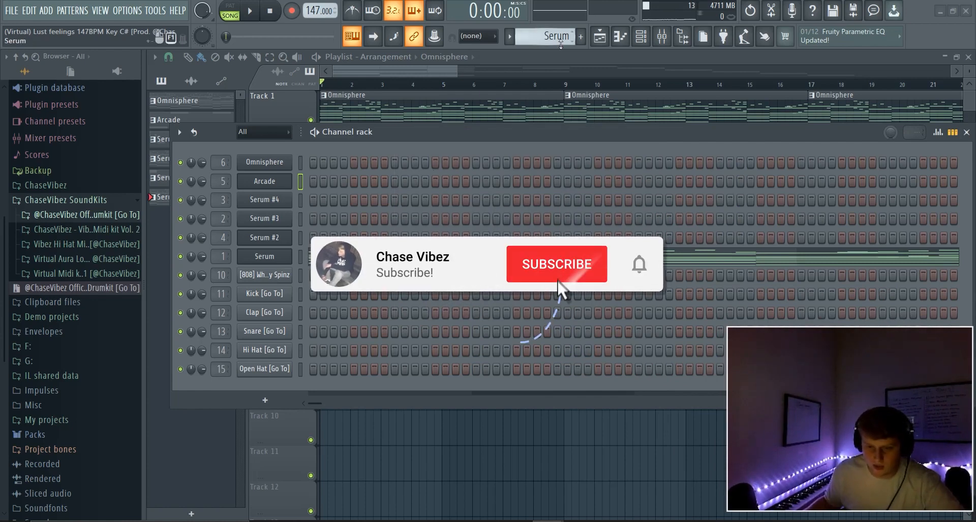
# Cycle through the Serum, Arcade and Omnisphere patterns, landing on Serum #3.
pyautogui.scroll(1, 546, 36)
pyautogui.scroll(4, 546, 37)
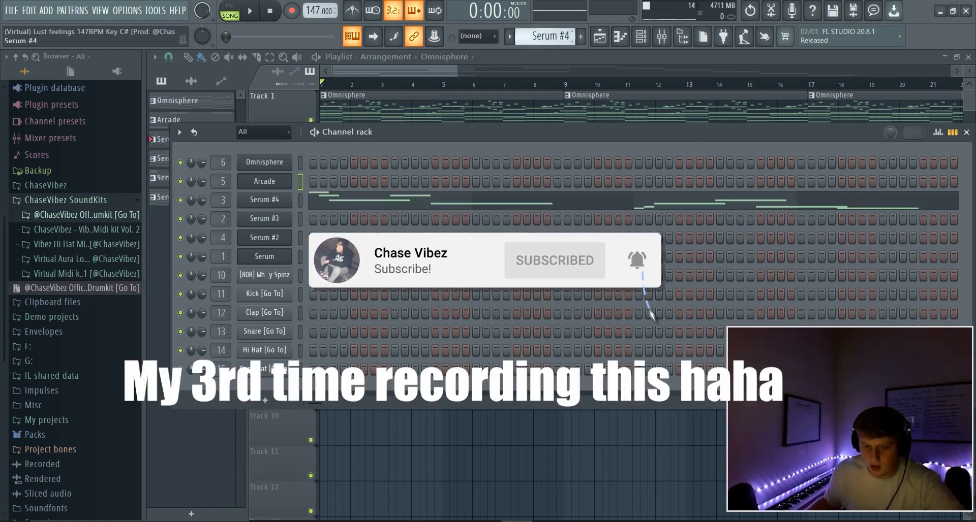
pyautogui.scroll(-2, 545, 36)
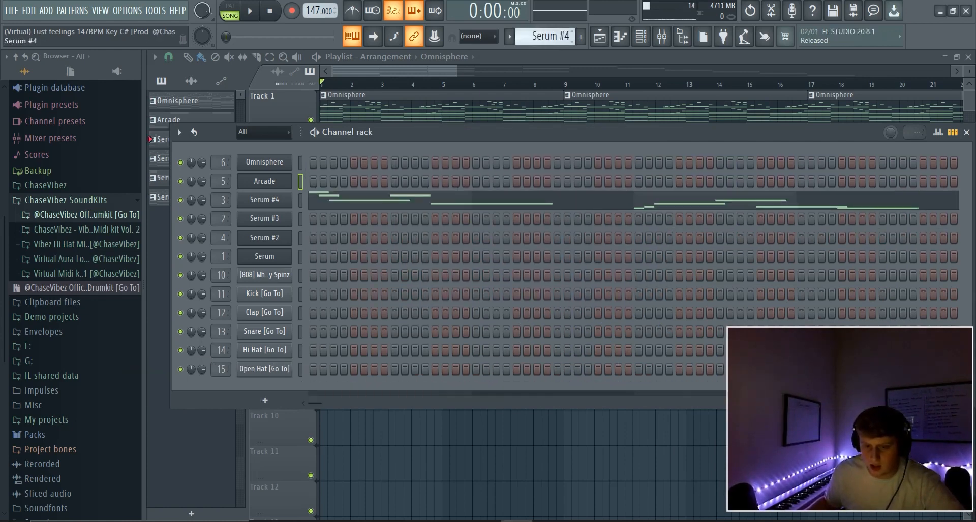
pyautogui.scroll(-1, 559, 40)
# Open the Serum #3 pattern's notes in the piano roll and scroll through them.
pyautogui.click(371, 222)
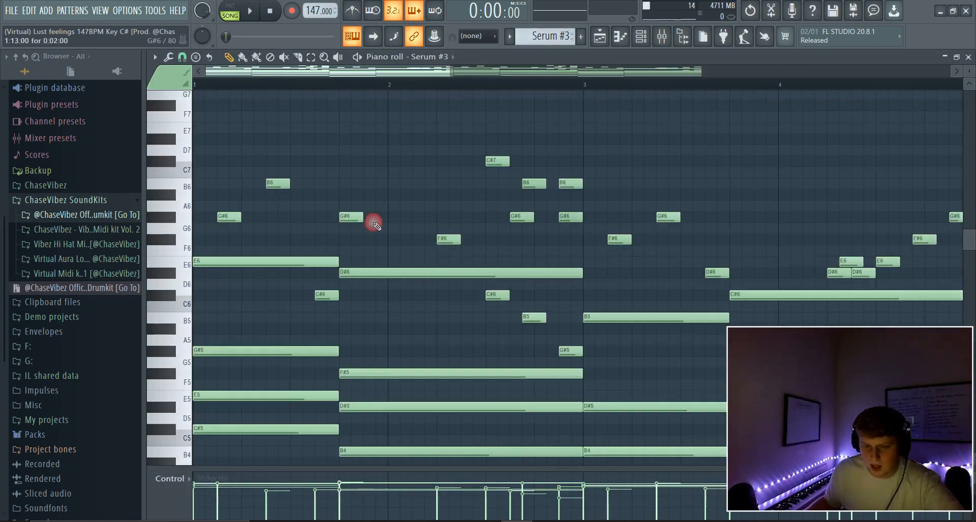
pyautogui.scroll(-5, 407, 91)
pyautogui.scroll(-1, 670, 107)
pyautogui.press('F6')
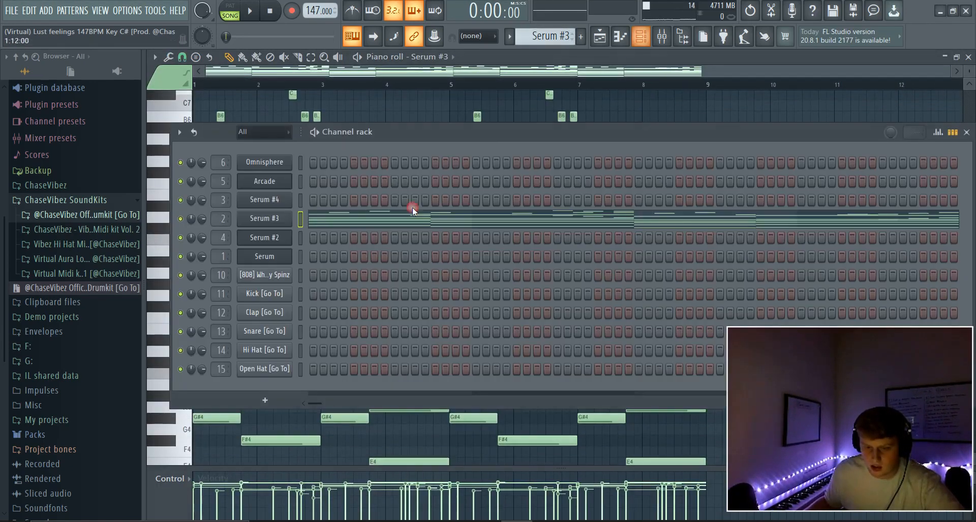
# Inspect the Serum #3 and Serum synths and their preset list, then open Serum's piano roll.
pyautogui.click(276, 220)
pyautogui.click(633, 143)
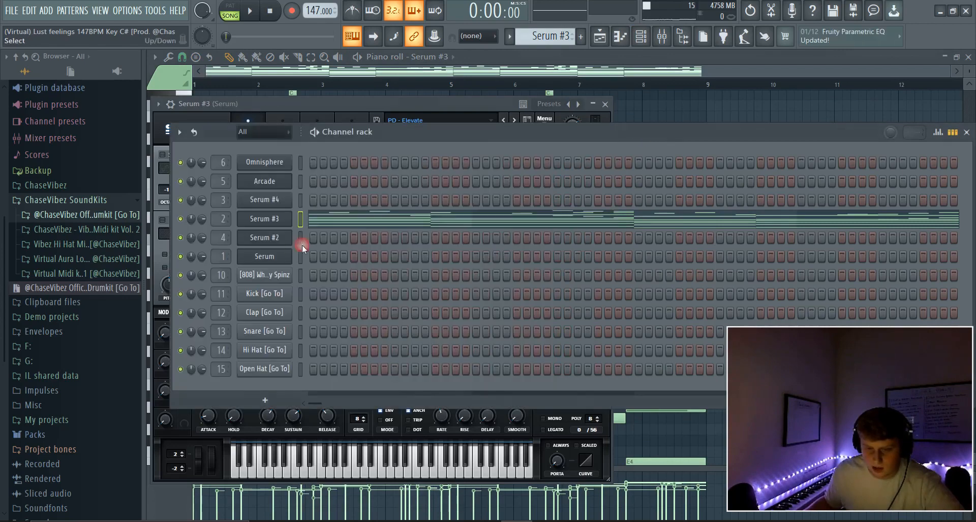
pyautogui.click(264, 256)
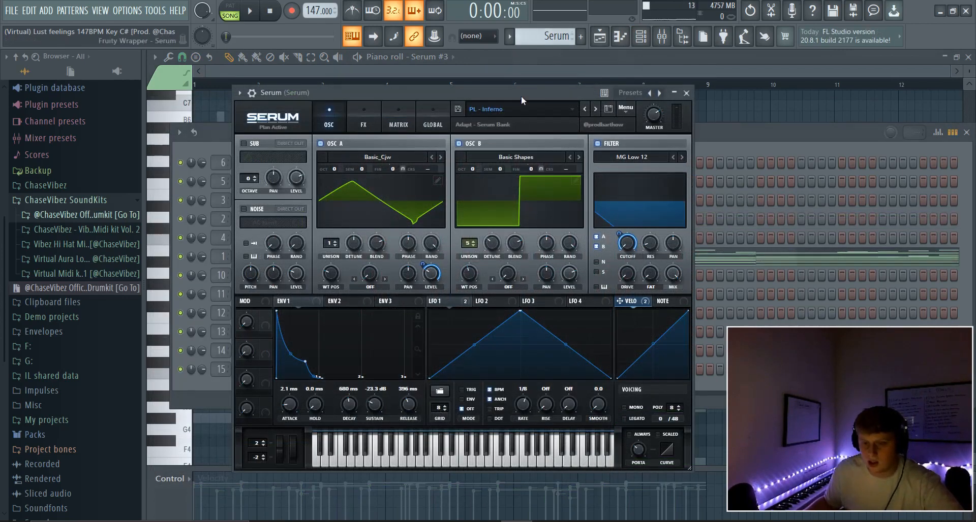
pyautogui.click(521, 108)
pyautogui.moveTo(627, 151)
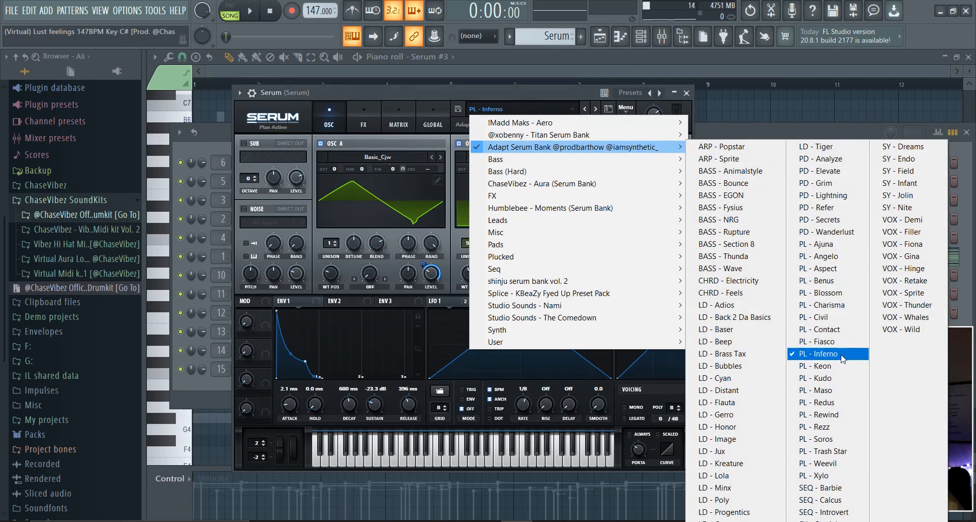
pyautogui.click(643, 38)
pyautogui.click(376, 261)
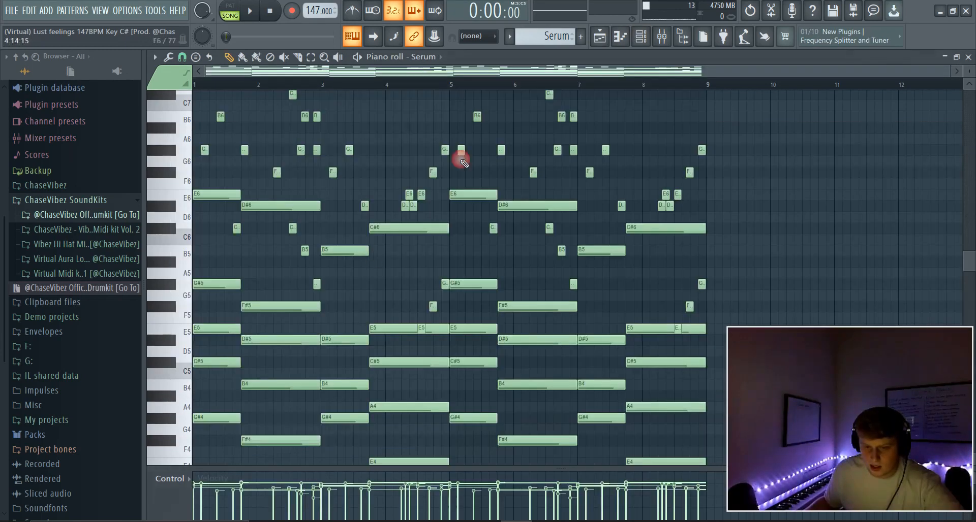
# Play the Serum pattern on its own, then stop it.
pyautogui.click(602, 39)
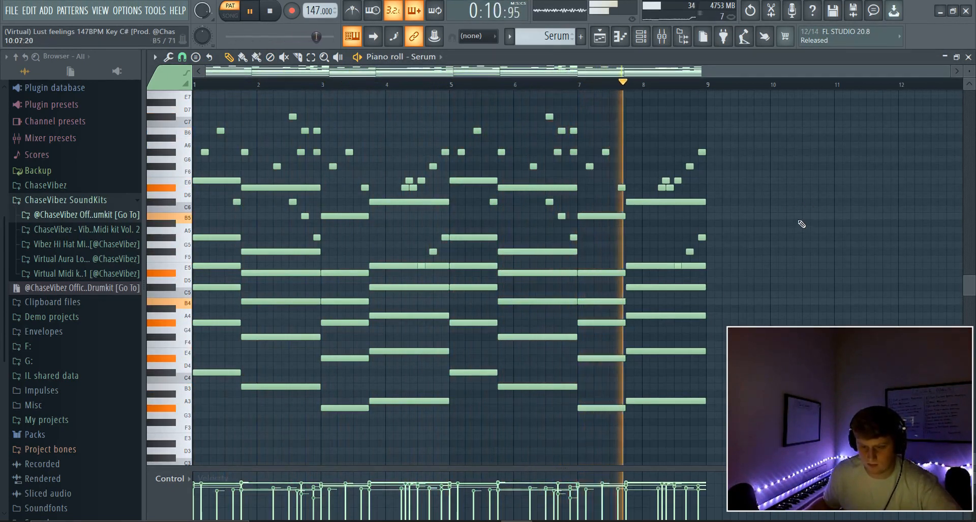
pyautogui.press('space')
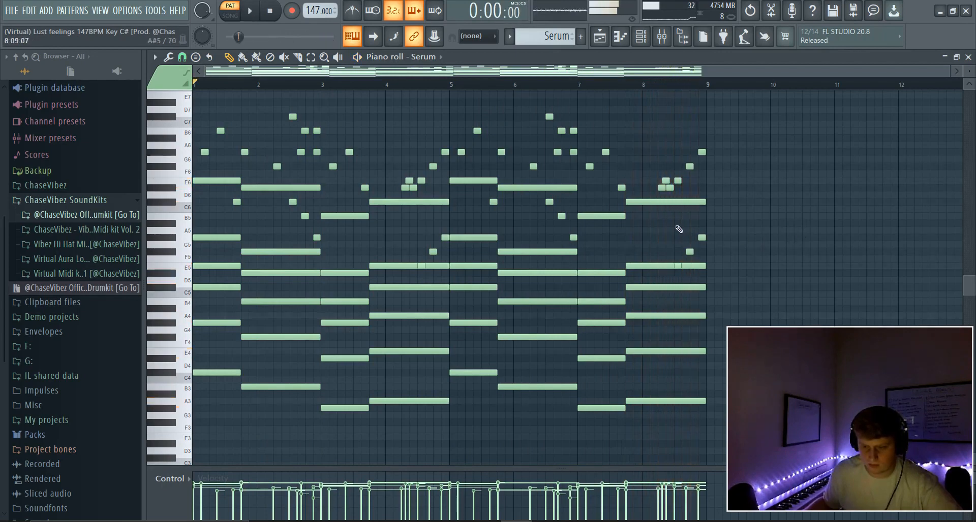
pyautogui.click(102, 134)
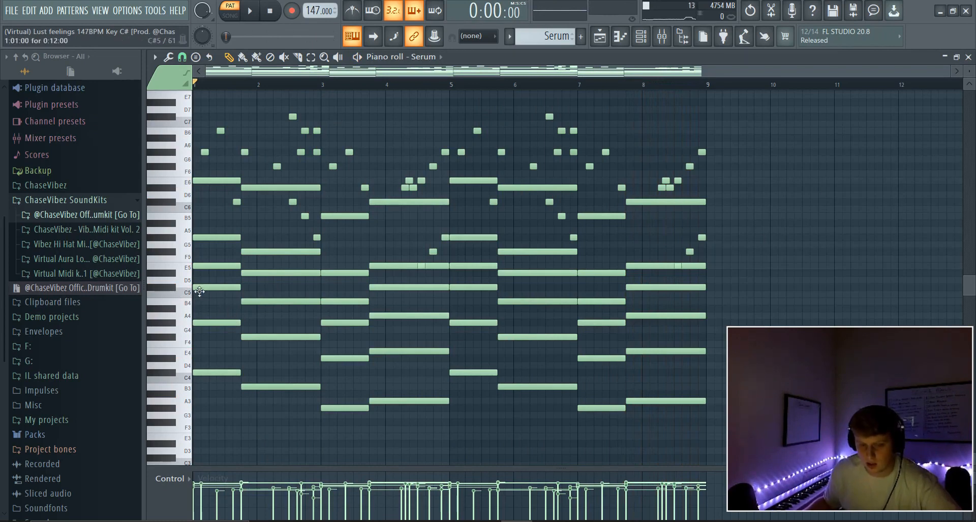
# Select chord notes in bars 1–4 and shift them up and down an octave.
pyautogui.moveTo(215, 302); pyautogui.dragTo(203, 221)
pyautogui.moveTo(279, 302); pyautogui.dragTo(281, 249)
pyautogui.moveTo(342, 332); pyautogui.dragTo(341, 272)
pyautogui.moveTo(398, 333); pyautogui.dragTo(393, 235)
pyautogui.keyDown('ctrl'); pyautogui.click(223, 265); pyautogui.keyUp('ctrl')
pyautogui.keyDown('ctrl'); pyautogui.keyDown('shift'); pyautogui.click(286, 274); pyautogui.keyUp('shift'); pyautogui.keyUp('ctrl')
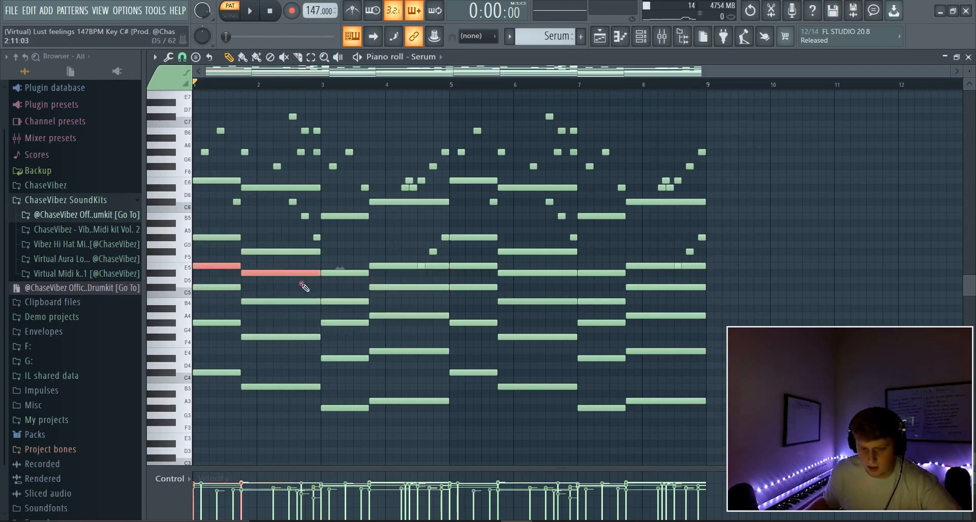
pyautogui.keyDown('ctrl'); pyautogui.keyDown('shift'); pyautogui.click(375, 288); pyautogui.keyUp('shift'); pyautogui.keyUp('ctrl')
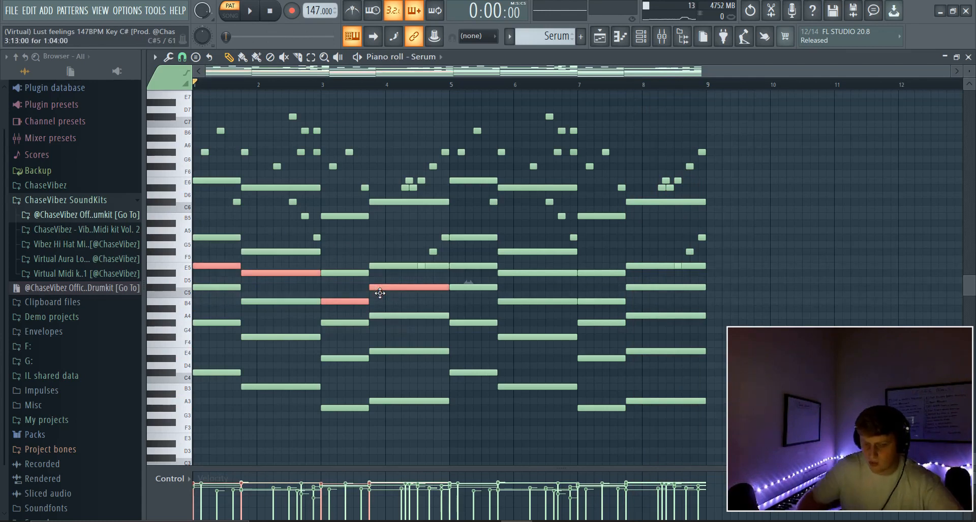
pyautogui.hotkey('ctrl', 'Up')
pyautogui.press('Delete')
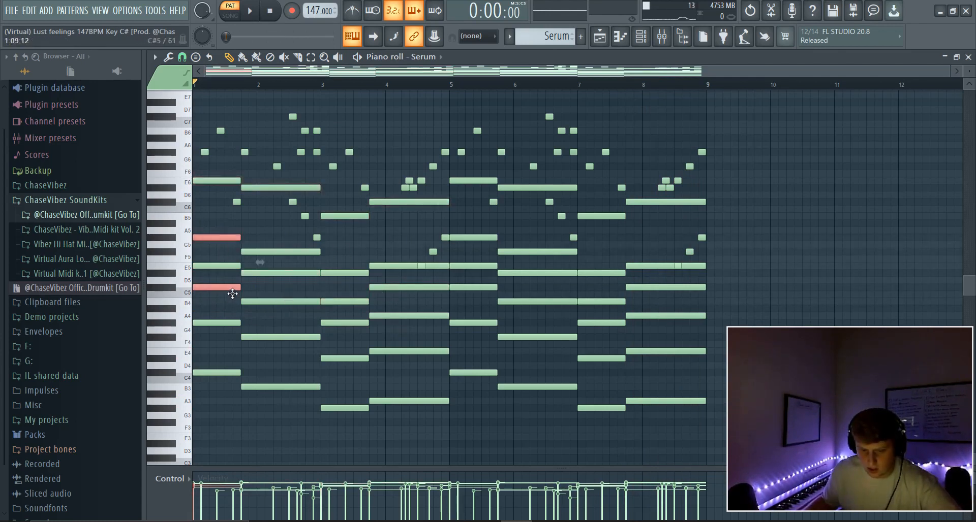
pyautogui.hotkey('ctrl', 'Down')
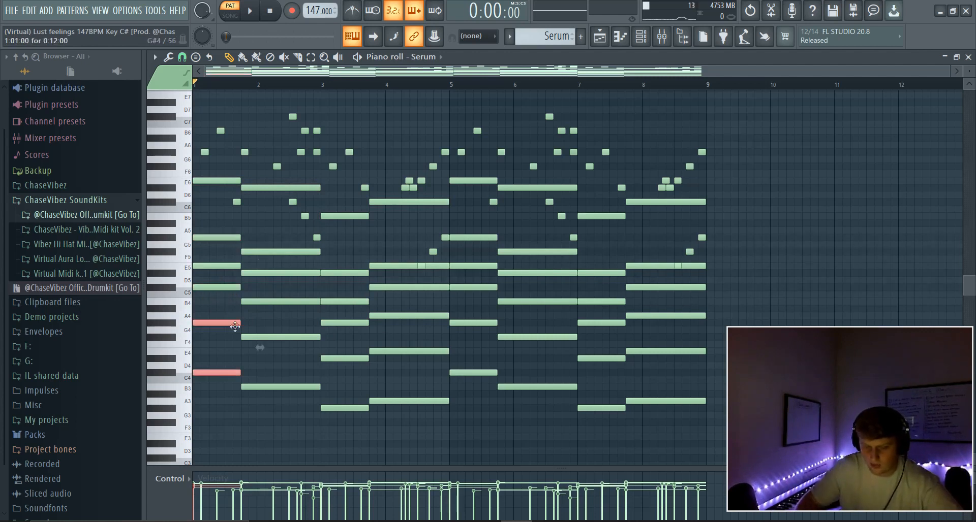
# Select the chord and melody notes, audition the pattern, then raise the mixer window.
pyautogui.moveTo(422, 440); pyautogui.dragTo(199, 245)
pyautogui.moveTo(323, 176); pyautogui.dragTo(171, 100)
pyautogui.moveTo(319, 244); pyautogui.dragTo(197, 199)
pyautogui.moveTo(388, 192); pyautogui.dragTo(350, 150)
pyautogui.press('space')
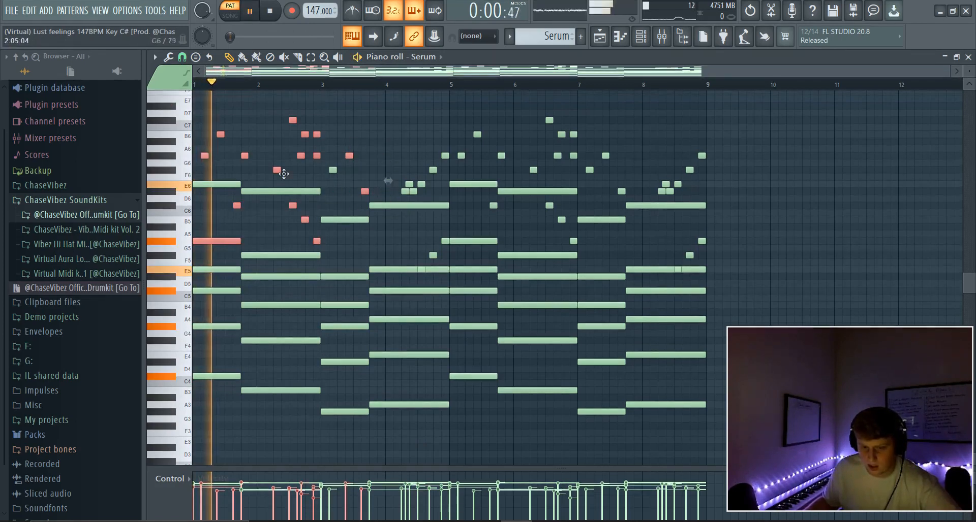
pyautogui.press('space')
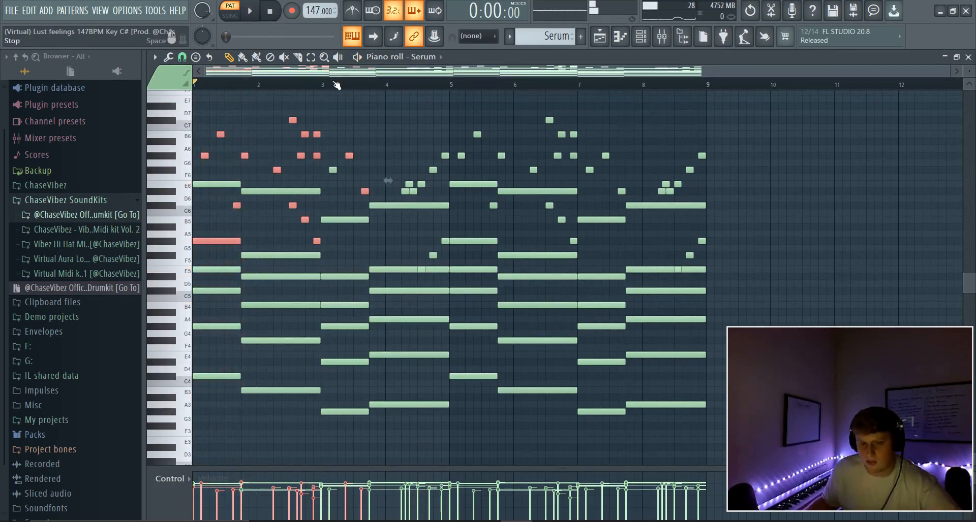
pyautogui.click(661, 36)
pyautogui.moveTo(360, 395); pyautogui.dragTo(350, 153)
# View the Serum insert's EffectRack, PanCake2 and FabFilter Pro-Q 3 effects, then close Pro-Q 3.
pyautogui.click(908, 241)
pyautogui.click(865, 203)
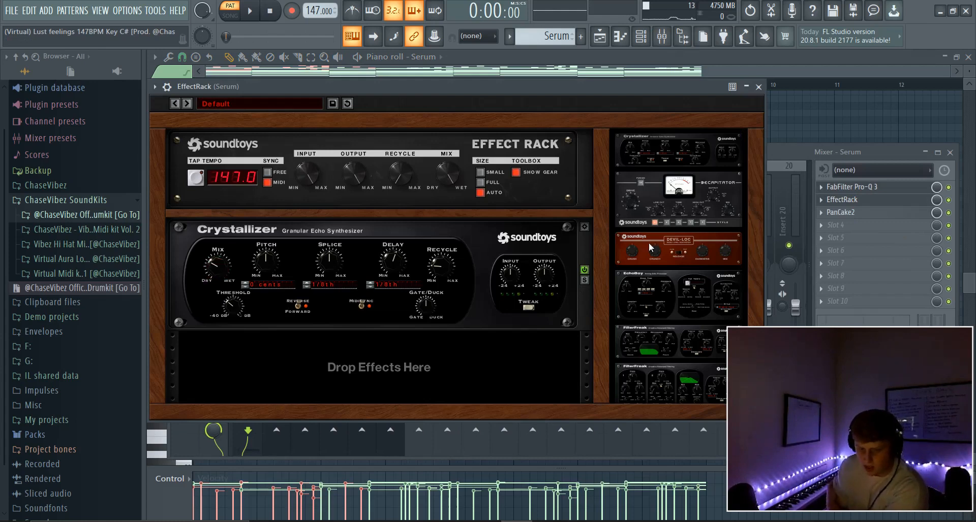
pyautogui.click(882, 214)
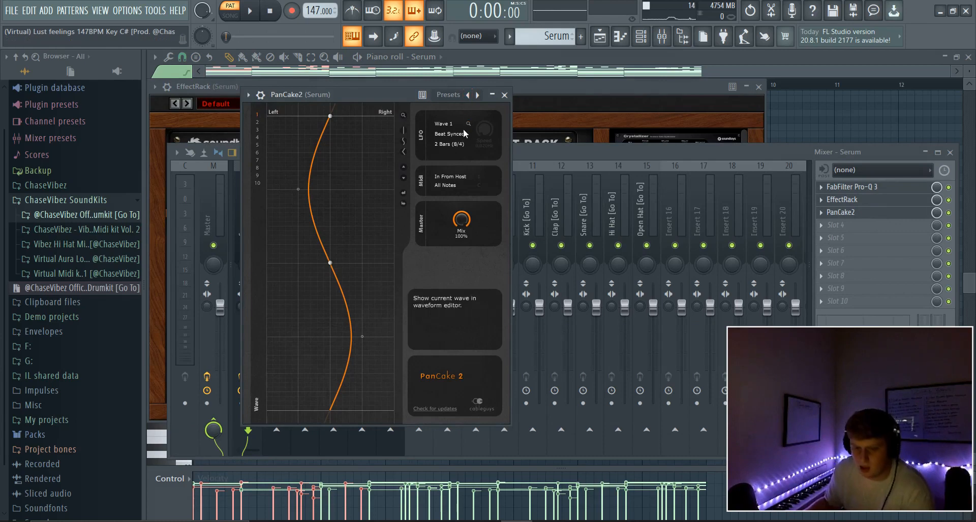
pyautogui.click(871, 188)
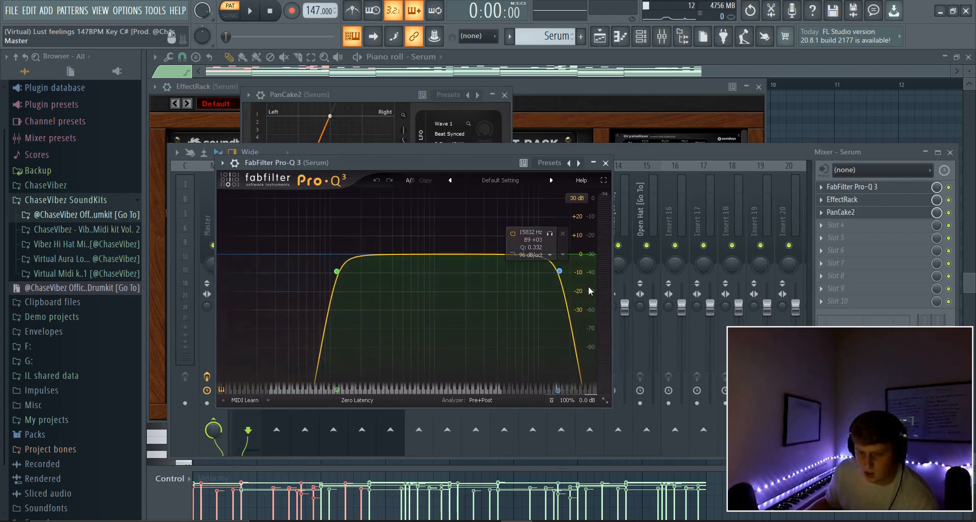
pyautogui.click(605, 163)
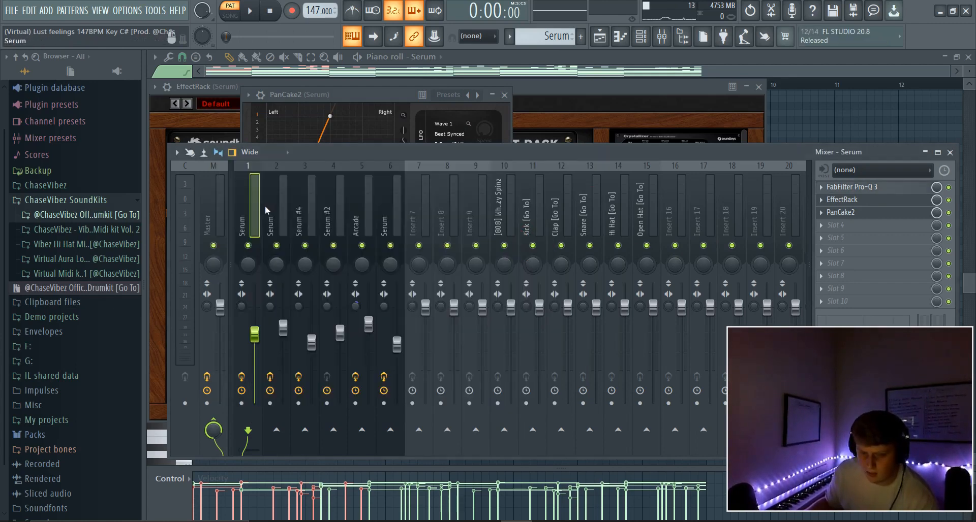
# Unmute track 4 in the playlist, then play the Serum #3 pattern briefly from its piano roll.
pyautogui.press('F5')
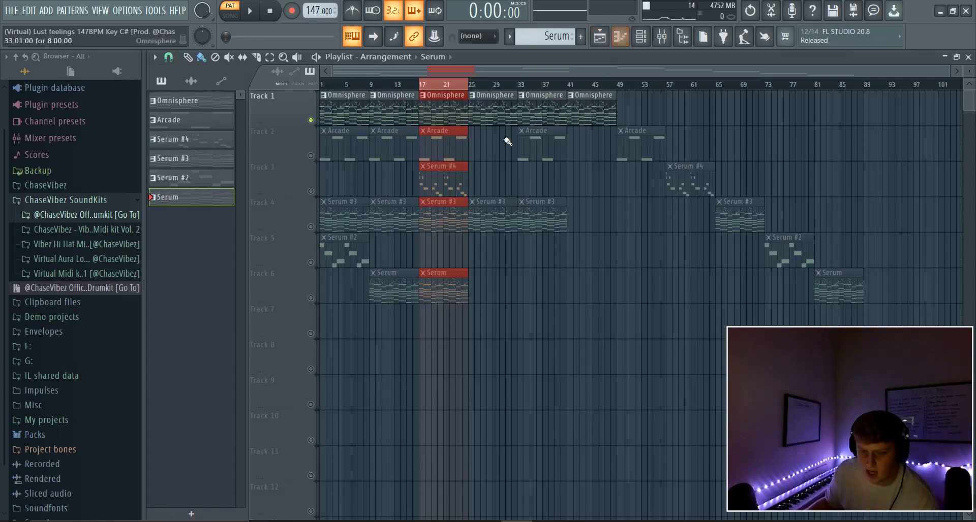
pyautogui.click(311, 228)
pyautogui.click(641, 37)
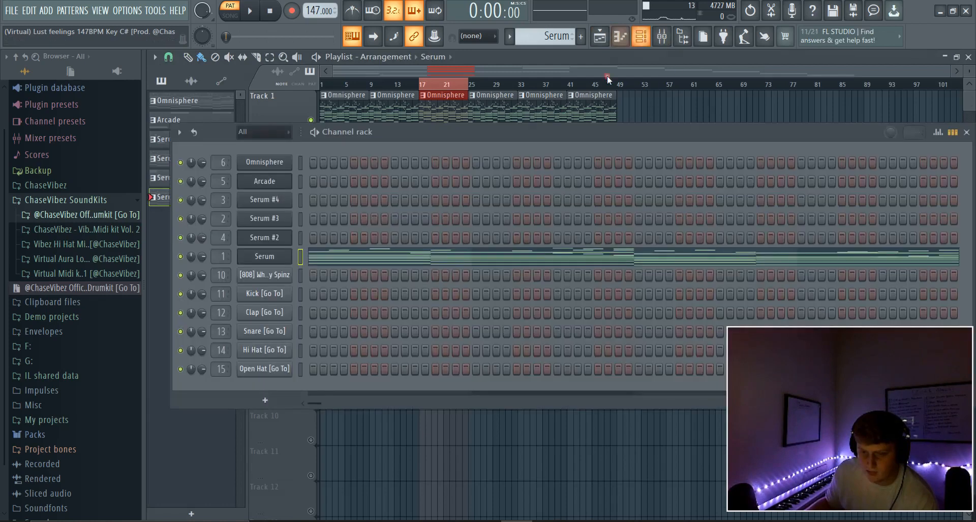
pyautogui.doubleClick(160, 159)
pyautogui.press('space')
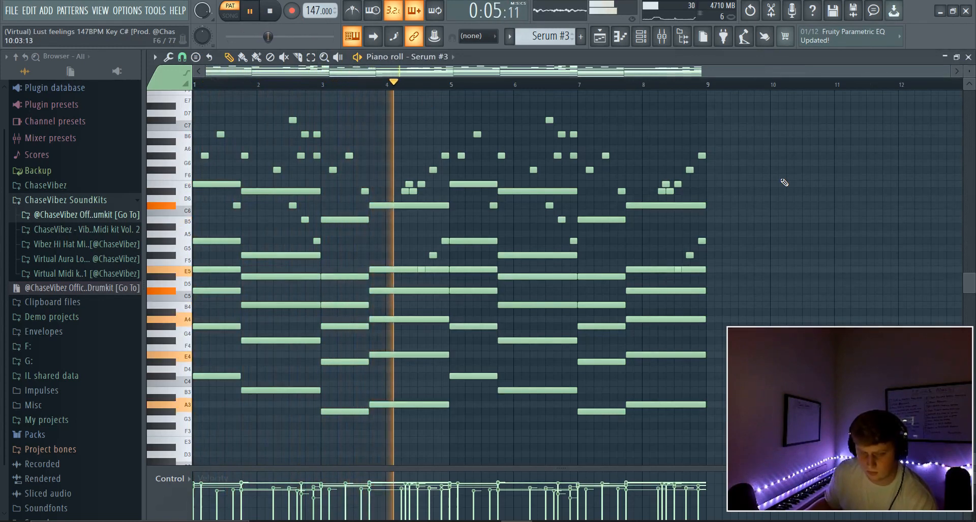
pyautogui.click(270, 10)
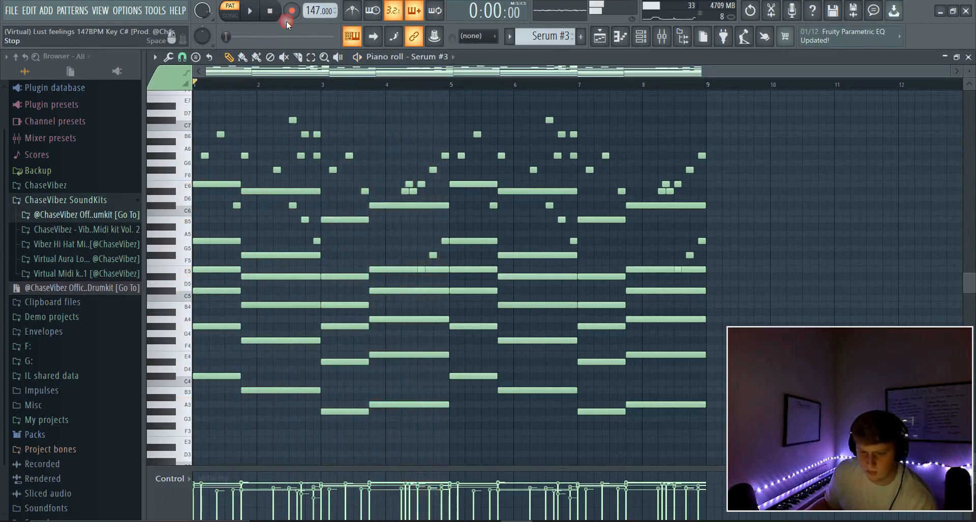
# Save the Serum mixer track's state, drop it onto insert 2, and return to the playlist.
pyautogui.click(667, 41)
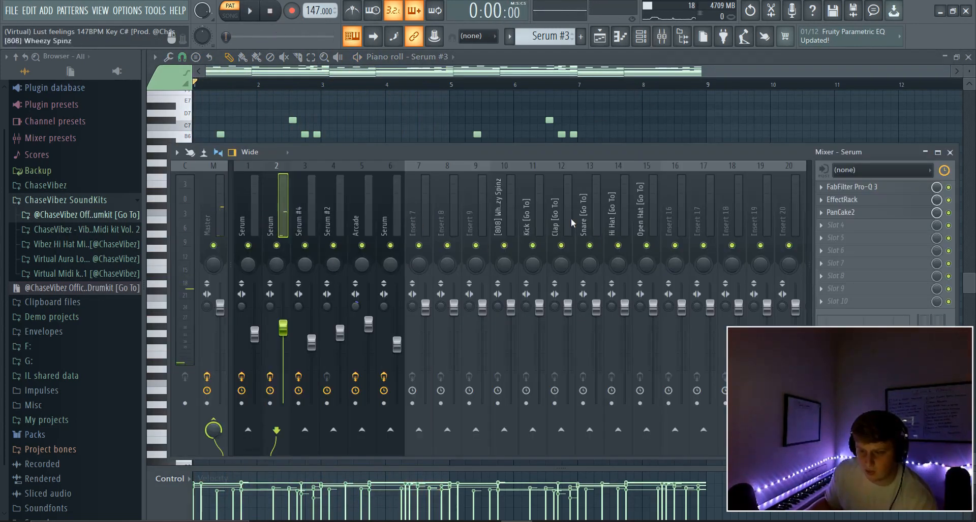
pyautogui.rightClick(260, 163)
pyautogui.moveTo(290, 227)
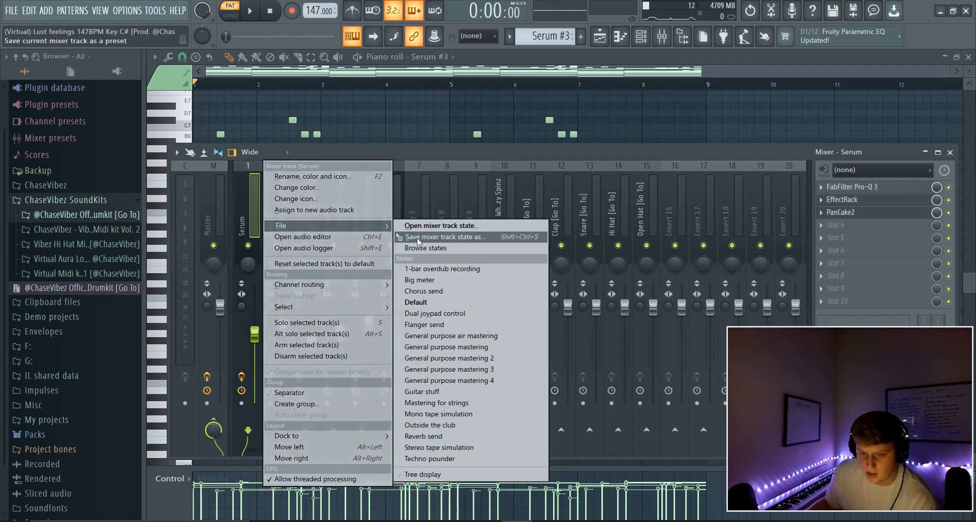
pyautogui.moveTo(418, 241); pyautogui.dragTo(286, 207)
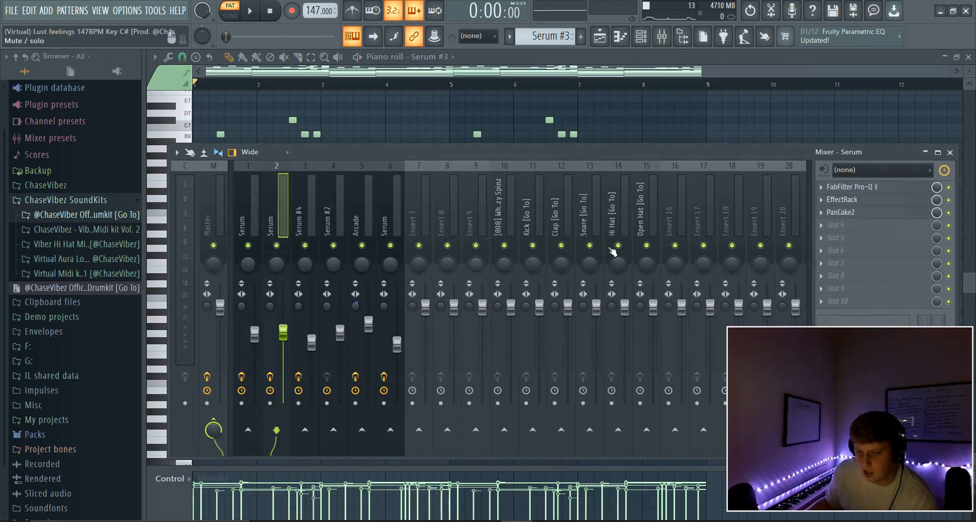
pyautogui.click(599, 38)
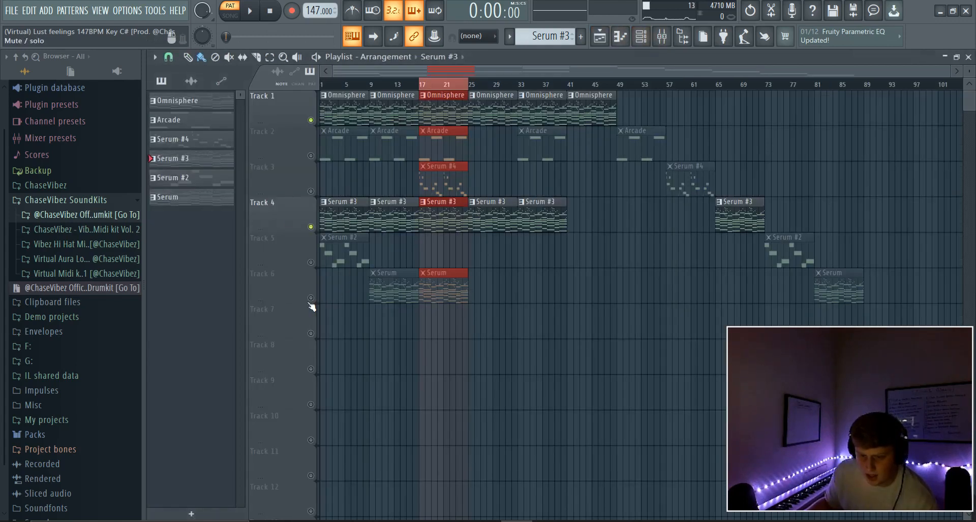
# Switch to Serum #4, open its Serum synth and browse the shinju serum bank vol. 2 presets.
pyautogui.press('F6')
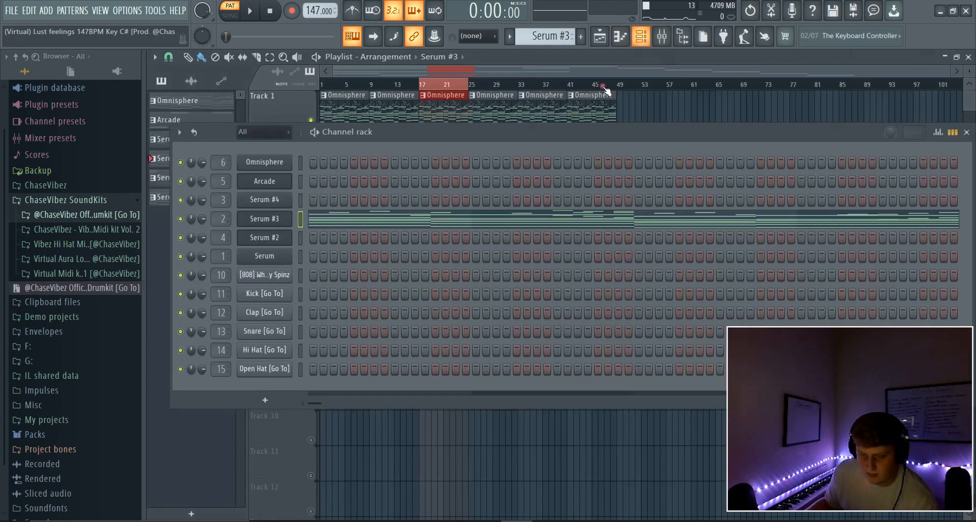
pyautogui.press('KP_Subtract')
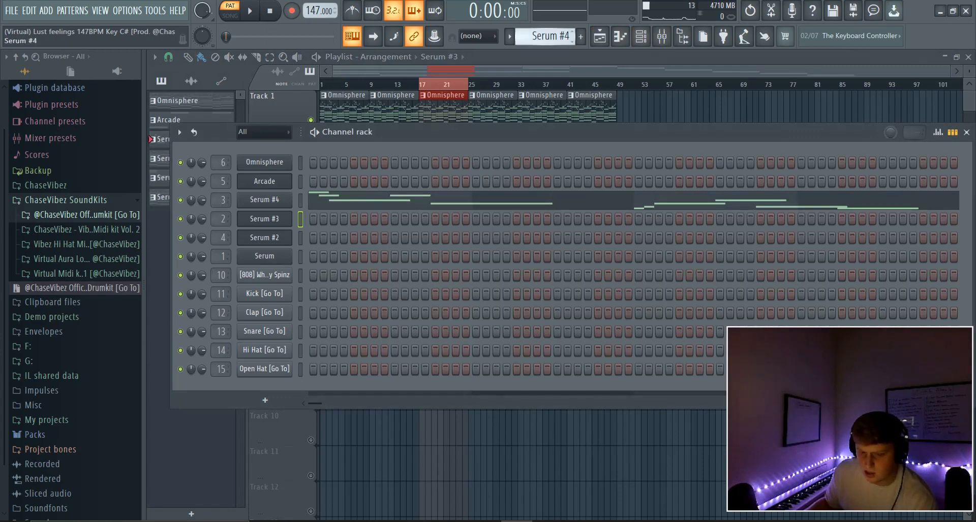
pyautogui.click(269, 201)
pyautogui.moveTo(506, 130)
pyautogui.mouseDown()
pyautogui.moveTo(555, 95)
pyautogui.moveTo(525, 71)
pyautogui.moveTo(501, 87)
pyautogui.moveTo(497, 113)
pyautogui.mouseUp()
pyautogui.click(497, 113)
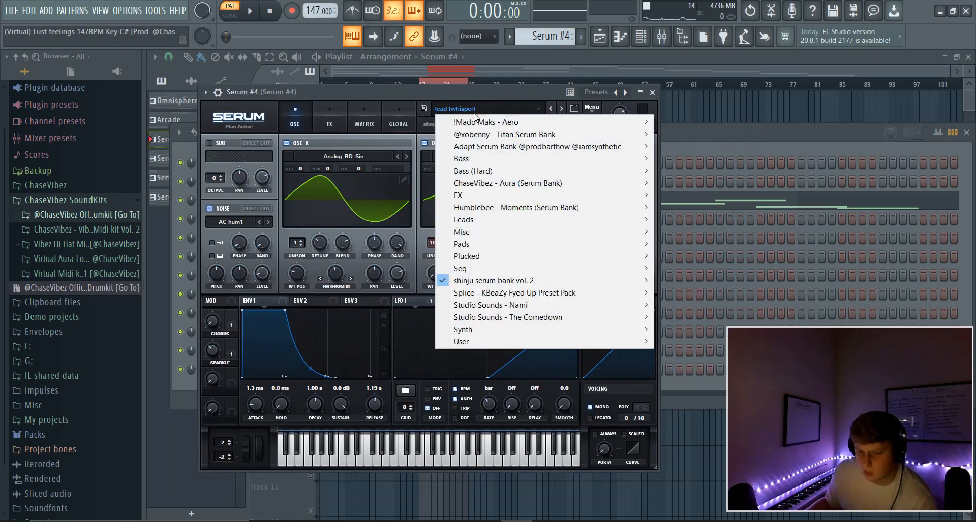
pyautogui.moveTo(508, 284)
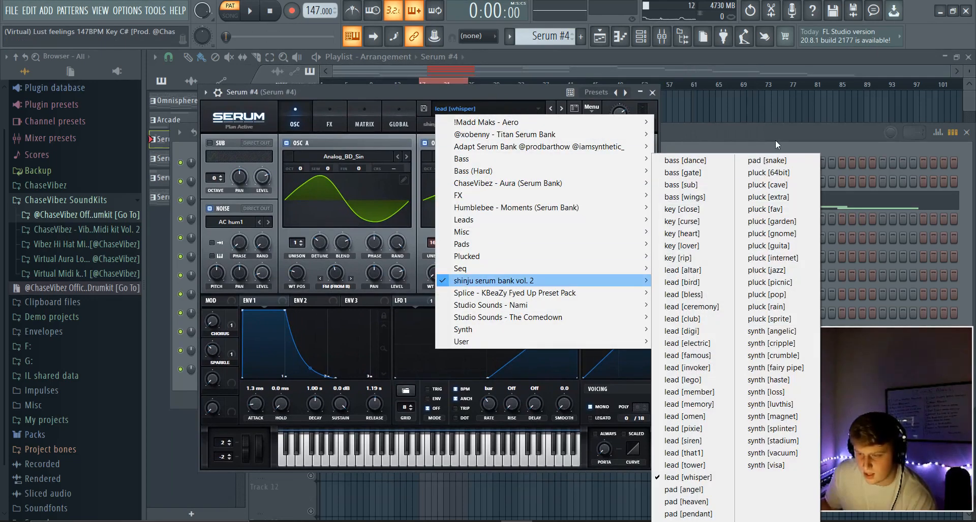
pyautogui.click(775, 145)
pyautogui.click(287, 216)
# Inspect Serum #4's PanCake2 LFO rate and Fruity parametric EQ 2 in the mixer, then close them.
pyautogui.click(386, 205)
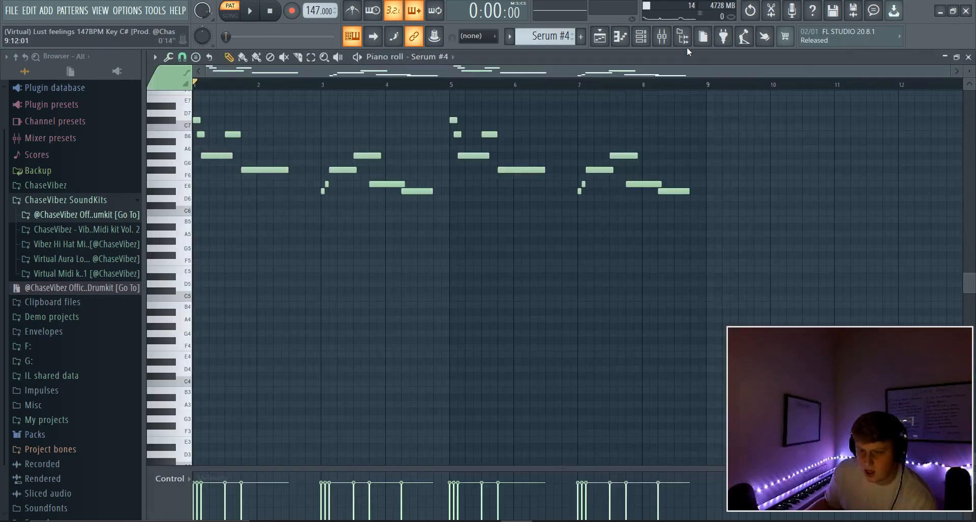
pyautogui.click(662, 36)
pyautogui.click(879, 200)
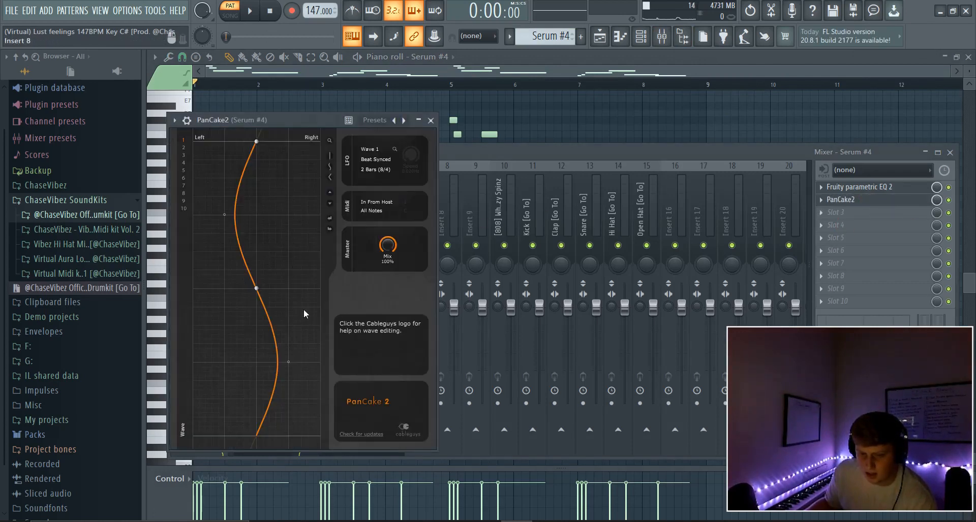
pyautogui.moveTo(376, 170); pyautogui.dragTo(405, 261)
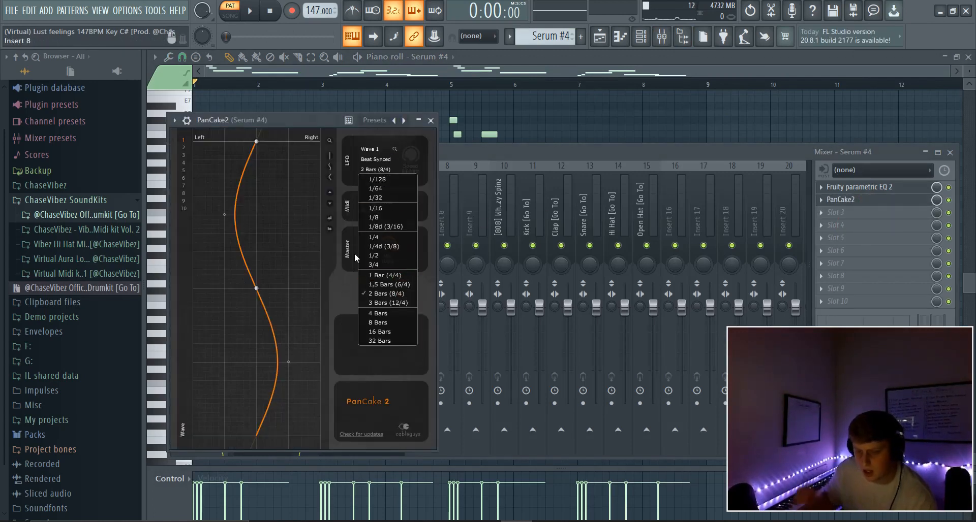
pyautogui.click(883, 187)
pyautogui.click(411, 250)
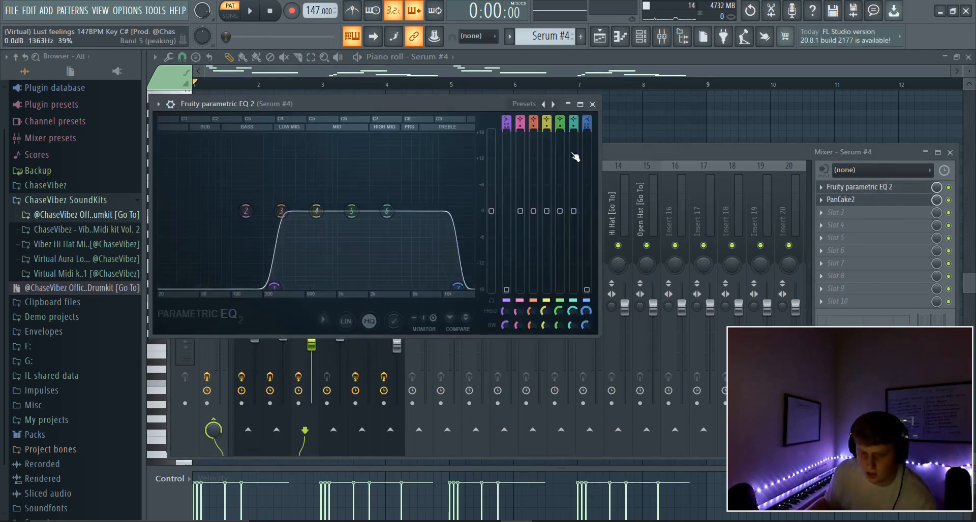
pyautogui.click(619, 84)
# Bring the Serum #4 piano roll forward and start playing its melody.
pyautogui.click(638, 41)
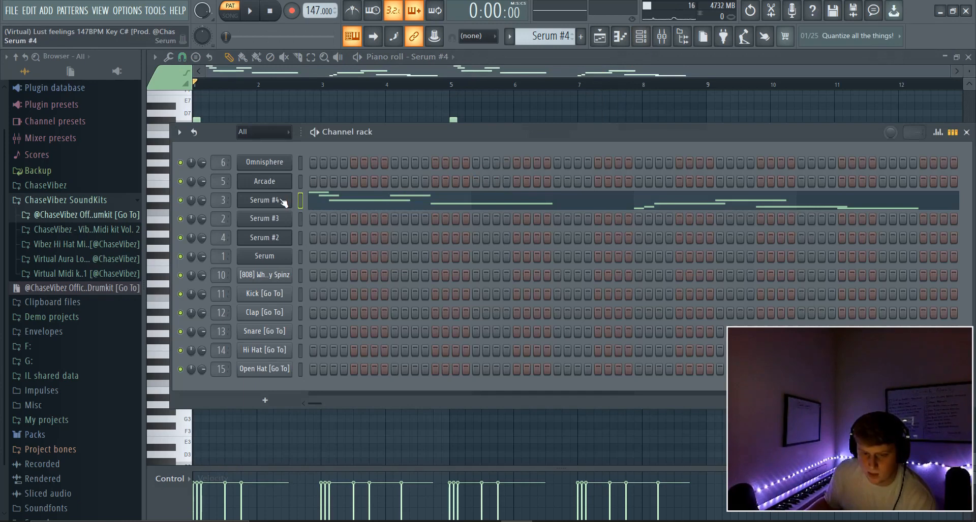
pyautogui.click(356, 83)
pyautogui.click(256, 10)
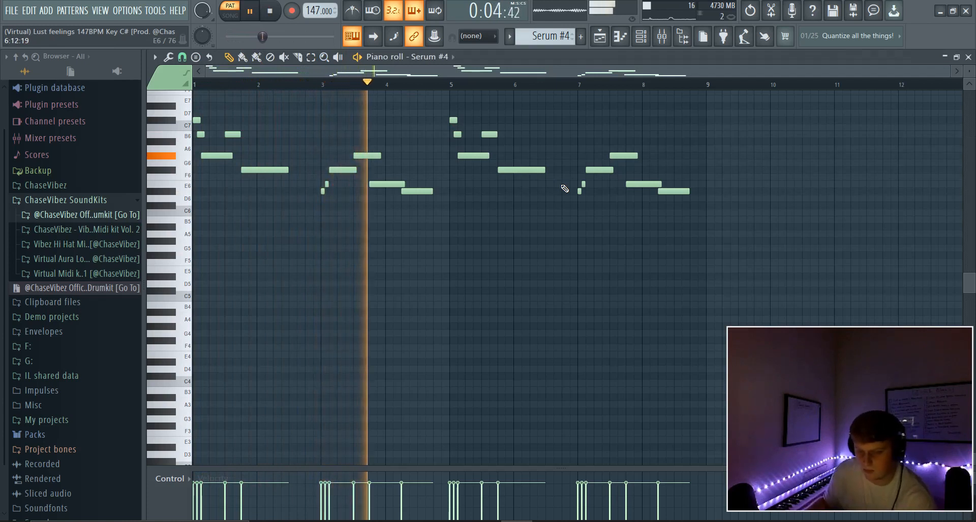
# Play the playlist arrangement in song mode from bar 17, stop it, and show the channel rack.
pyautogui.click(273, 12)
pyautogui.click(600, 36)
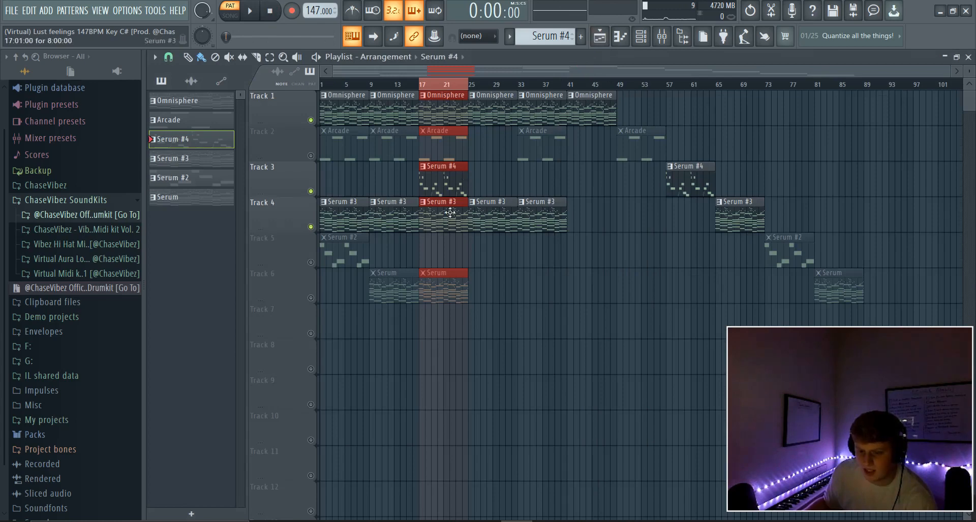
pyautogui.click(422, 83)
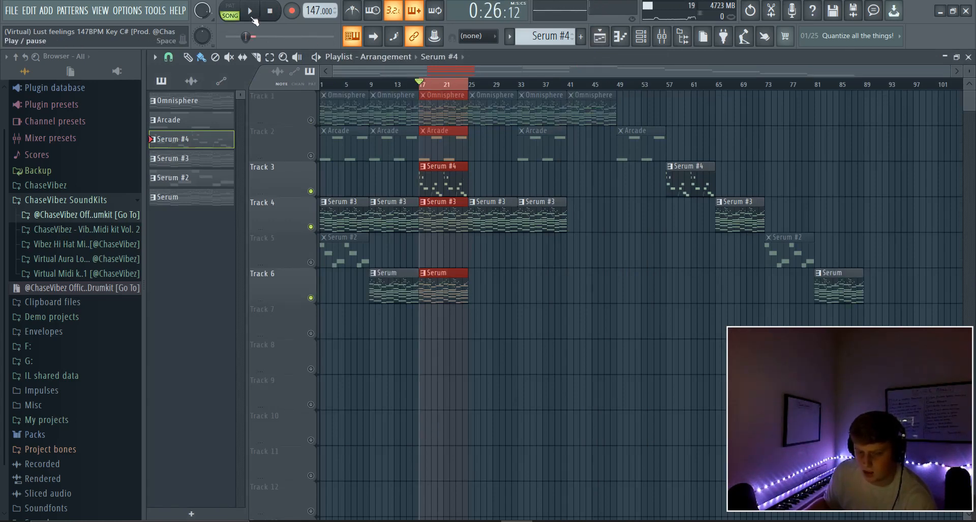
pyautogui.click(251, 14)
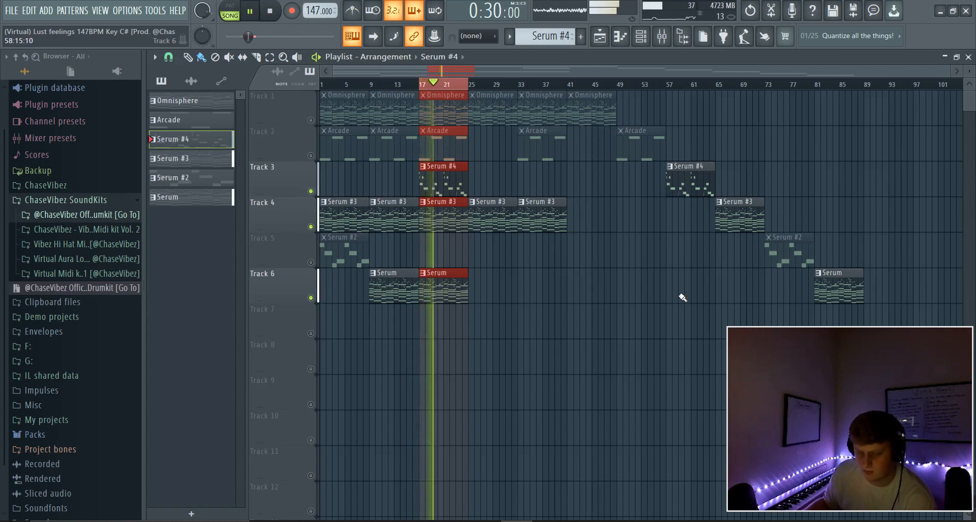
pyautogui.click(270, 11)
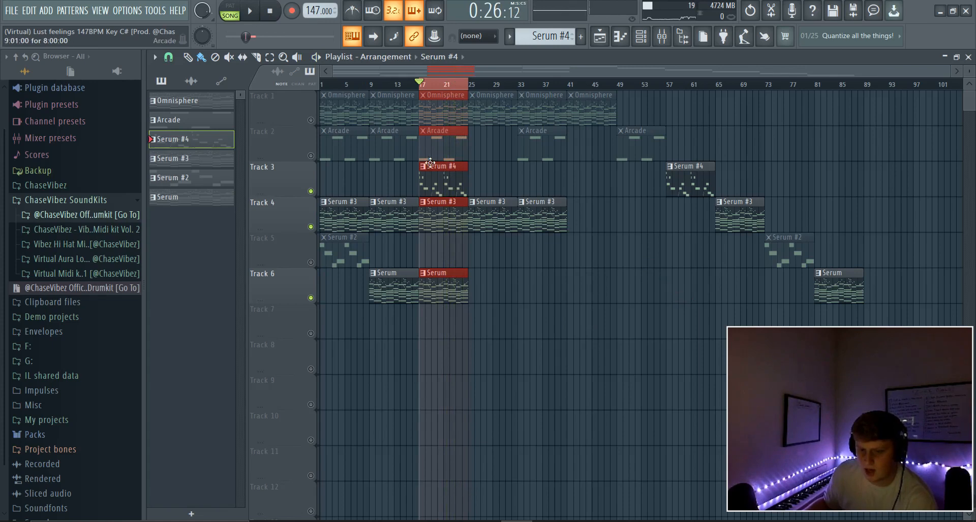
pyautogui.click(641, 36)
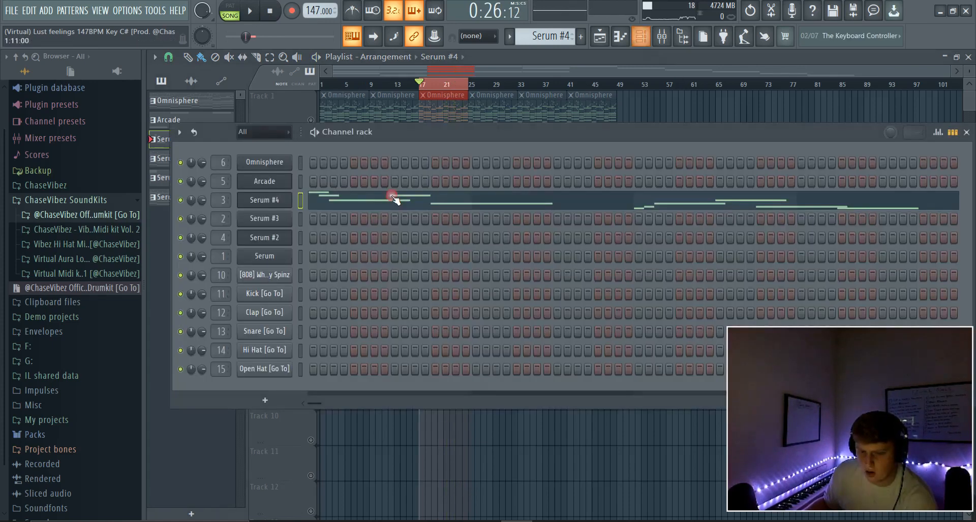
# Select the Arcade pattern and check the Arcade instrument's C# min key setting.
pyautogui.moveTo(551, 36); pyautogui.dragTo(551, 41)
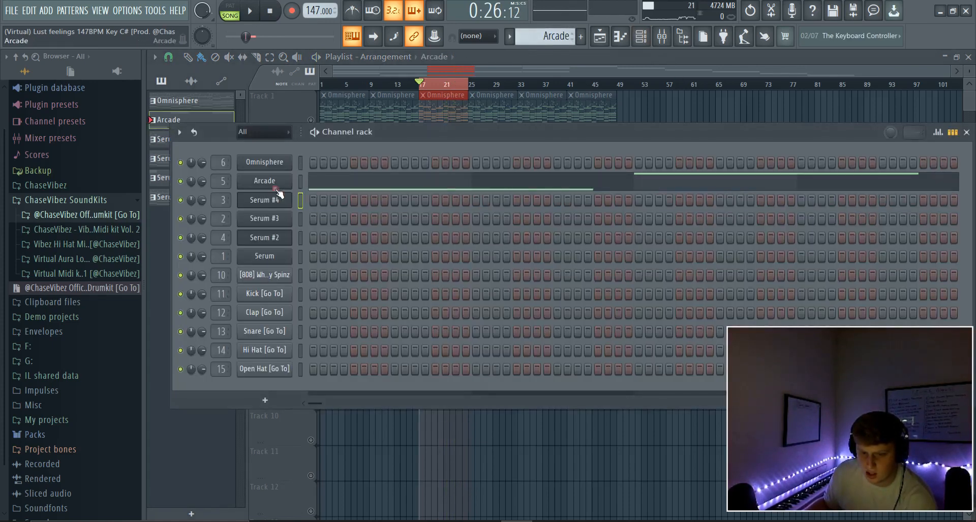
pyautogui.click(268, 182)
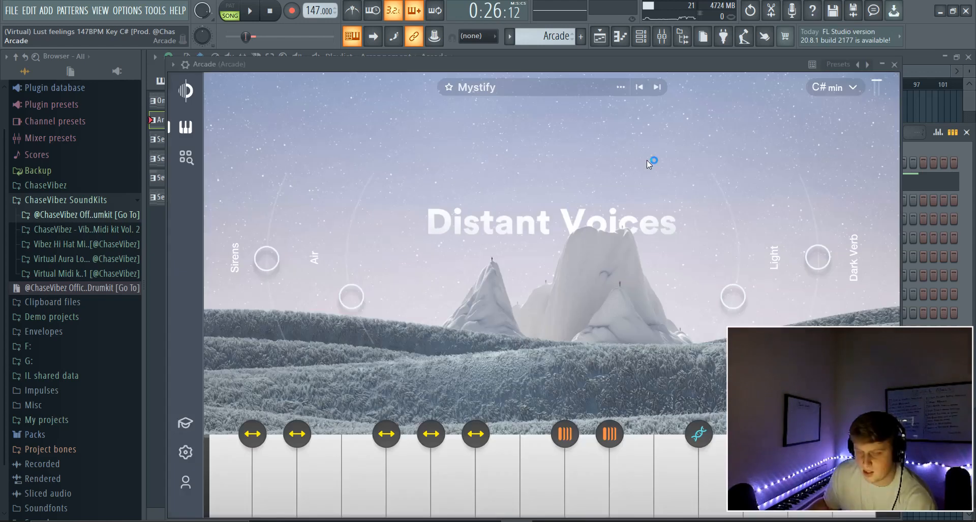
pyautogui.click(840, 90)
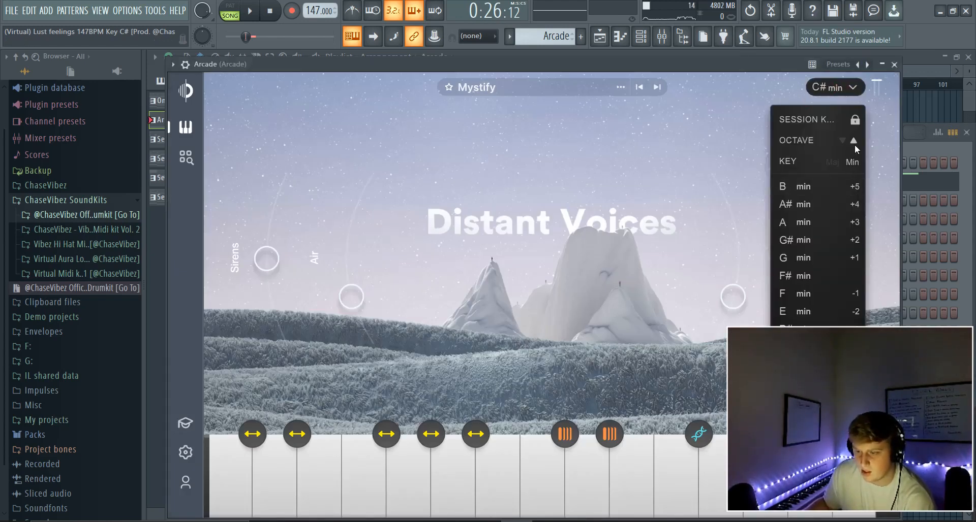
pyautogui.click(923, 144)
# Play the Arcade pattern's D5/B5 melody from its piano roll, then stop.
pyautogui.click(429, 183)
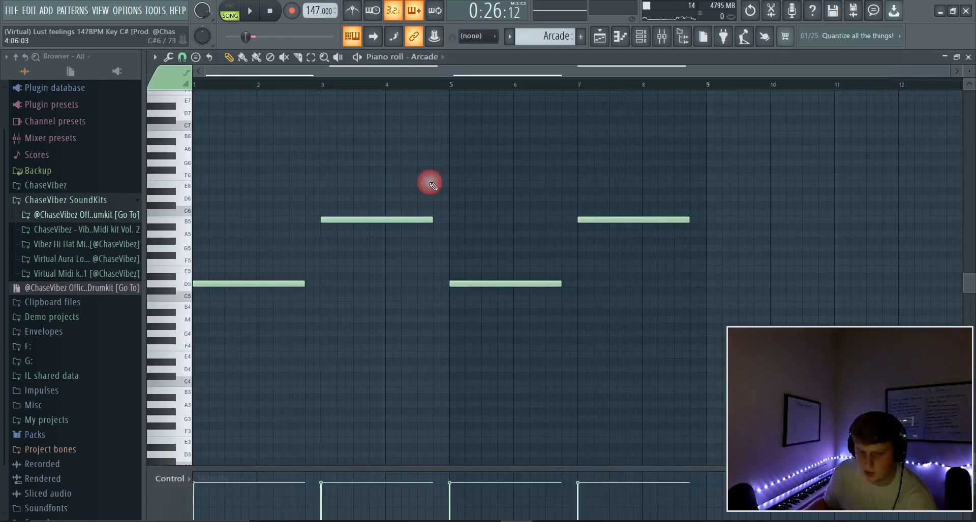
pyautogui.click(248, 17)
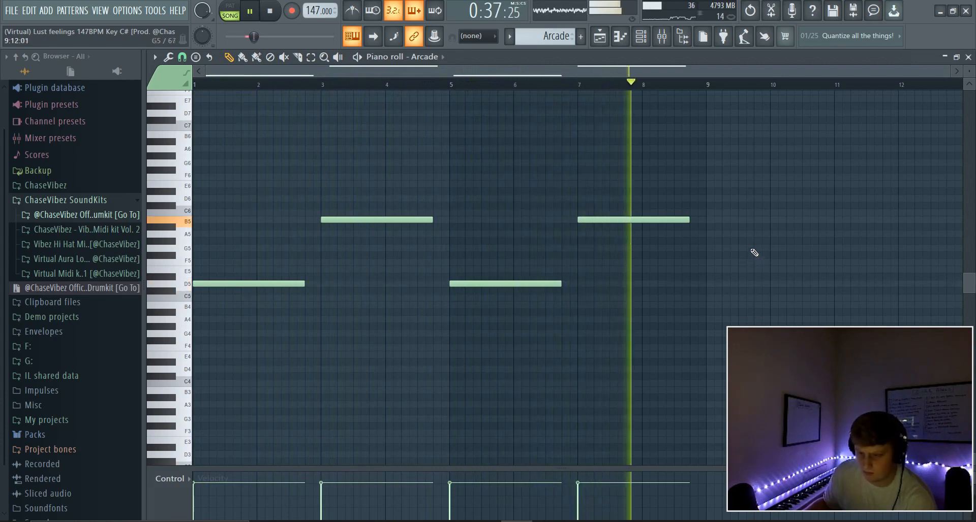
pyautogui.press('space')
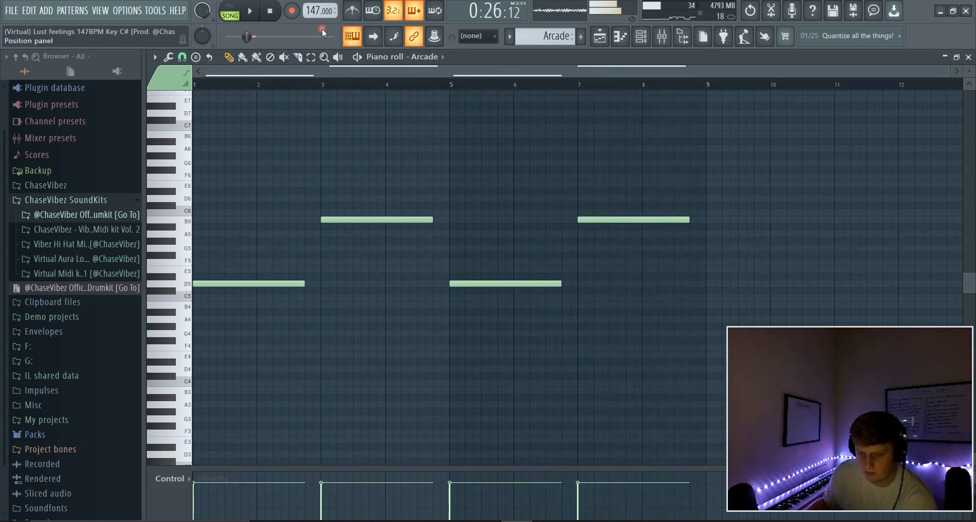
# Open the Arcade insert's Parametric EQ 2, Reeverb 2, Love Philter and PanCake2 effects, then refocus the mixer.
pyautogui.click(662, 35)
pyautogui.click(892, 188)
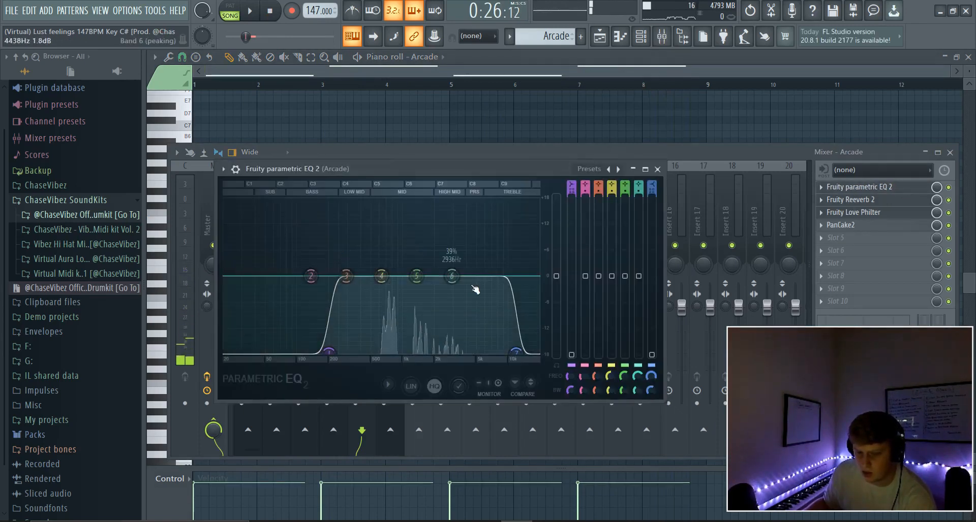
pyautogui.click(864, 200)
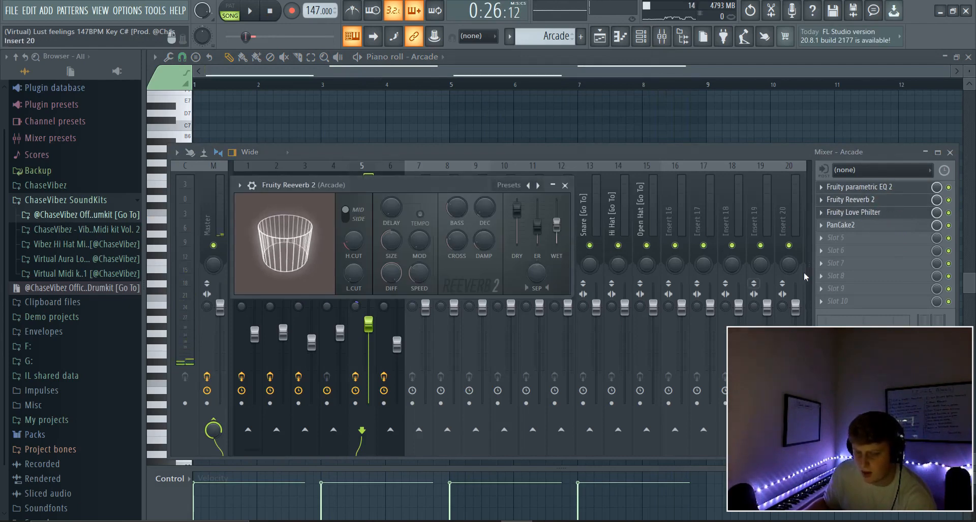
pyautogui.click(869, 214)
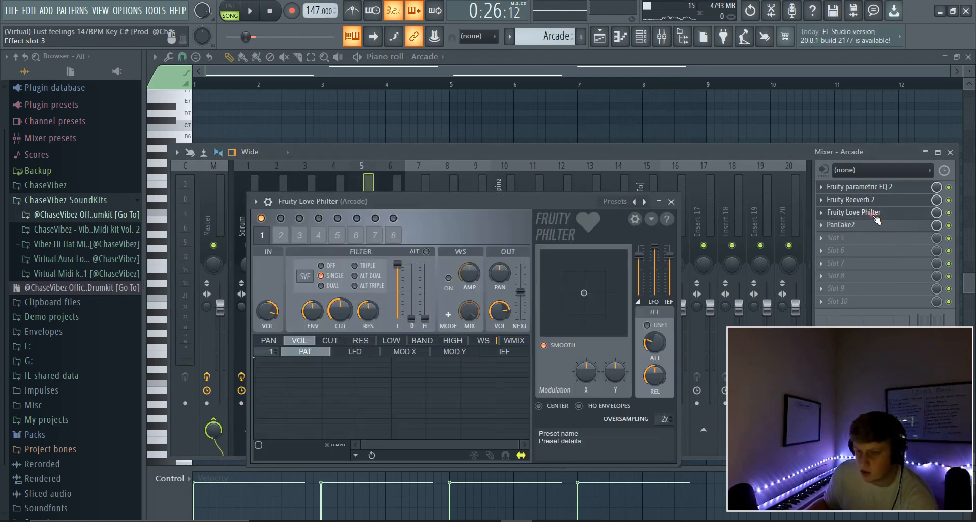
pyautogui.moveTo(547, 206); pyautogui.dragTo(564, 129)
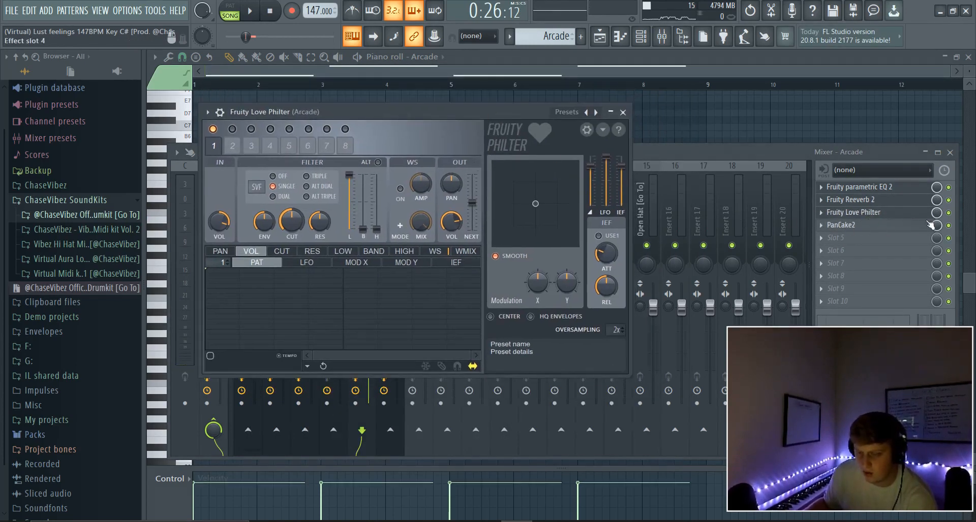
pyautogui.click(884, 227)
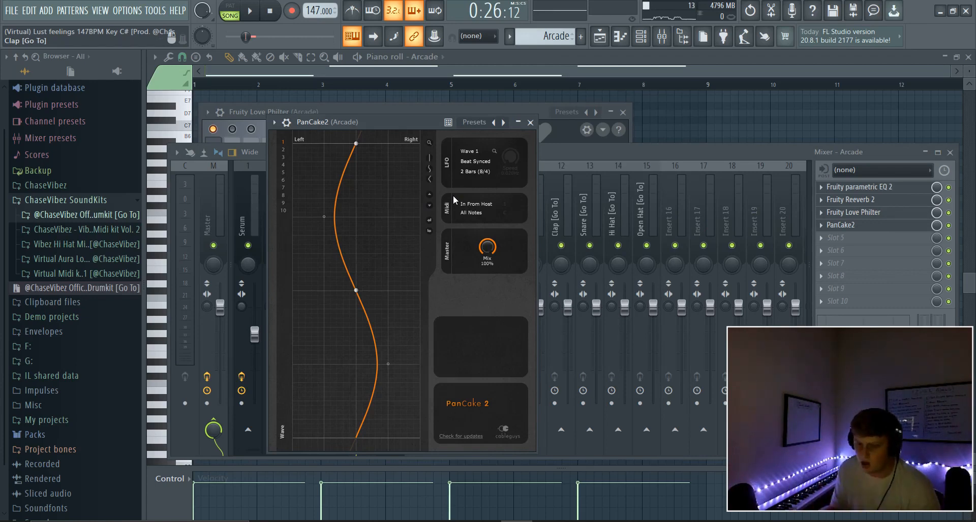
pyautogui.moveTo(612, 201); pyautogui.dragTo(369, 231)
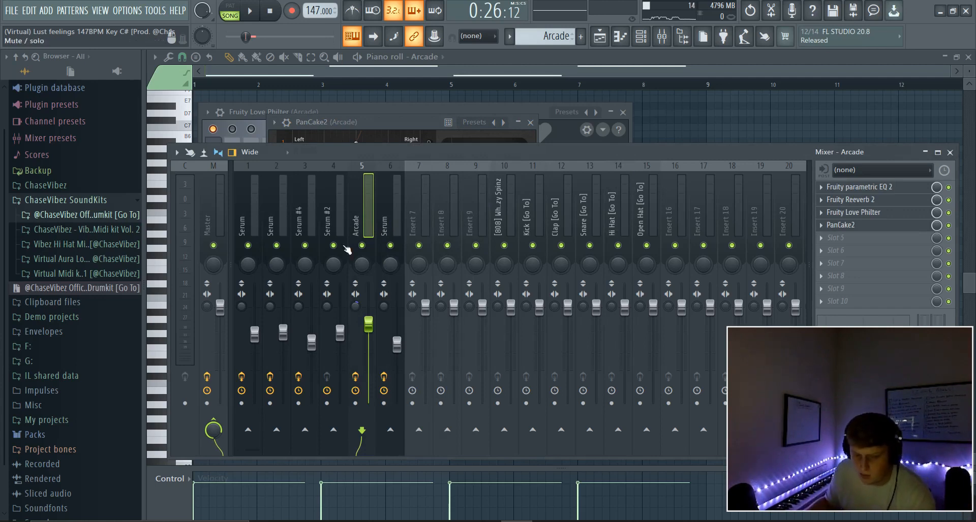
# Reset the Arcade mixer track's stereo separation knob.
pyautogui.rightClick(363, 308)
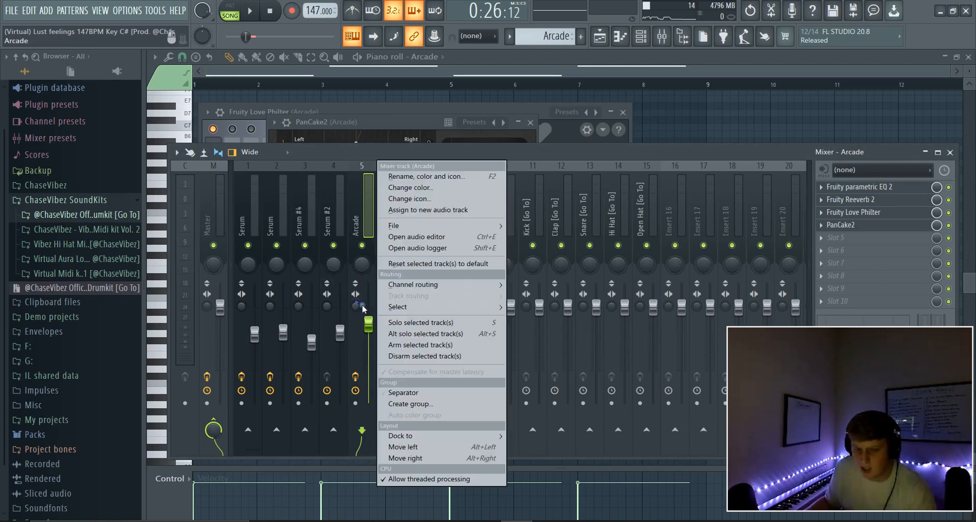
pyautogui.click(585, 285)
pyautogui.rightClick(361, 312)
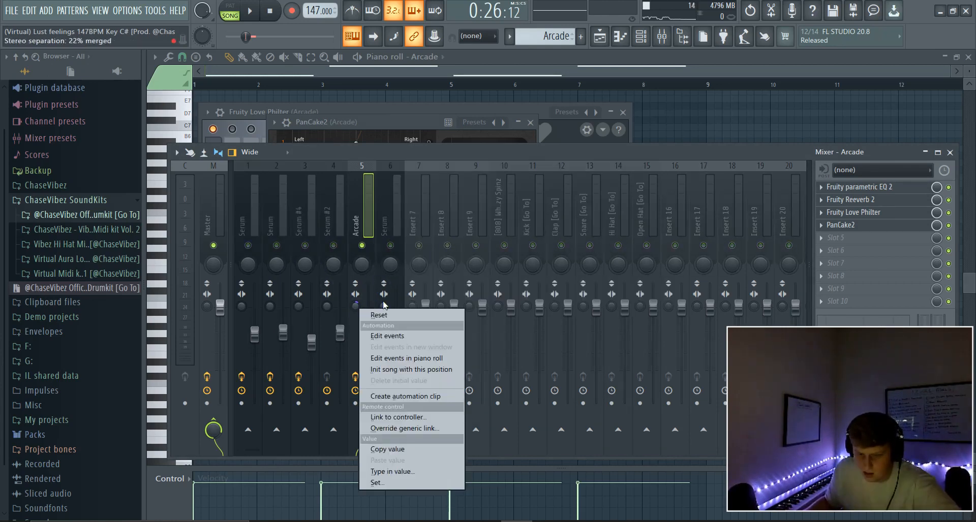
pyautogui.click(358, 315)
pyautogui.rightClick(357, 308)
pyautogui.click(364, 315)
# Play the mix briefly with the Arcade track focused, then bring up the channel rack.
pyautogui.press('space')
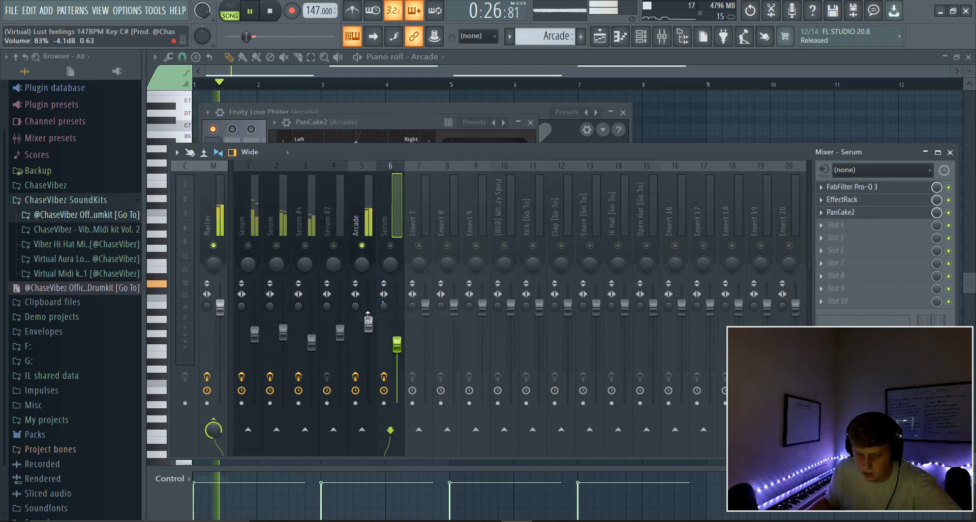
pyautogui.click(356, 313)
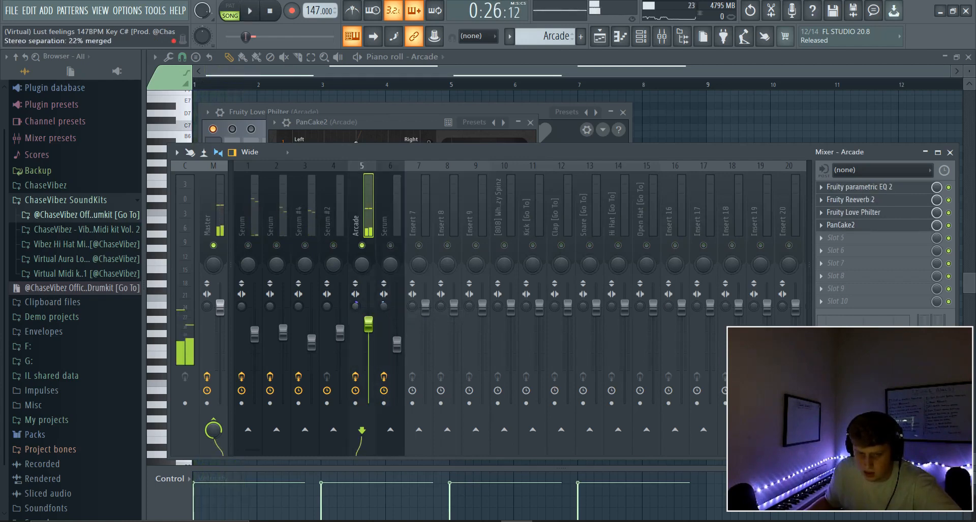
pyautogui.press('space')
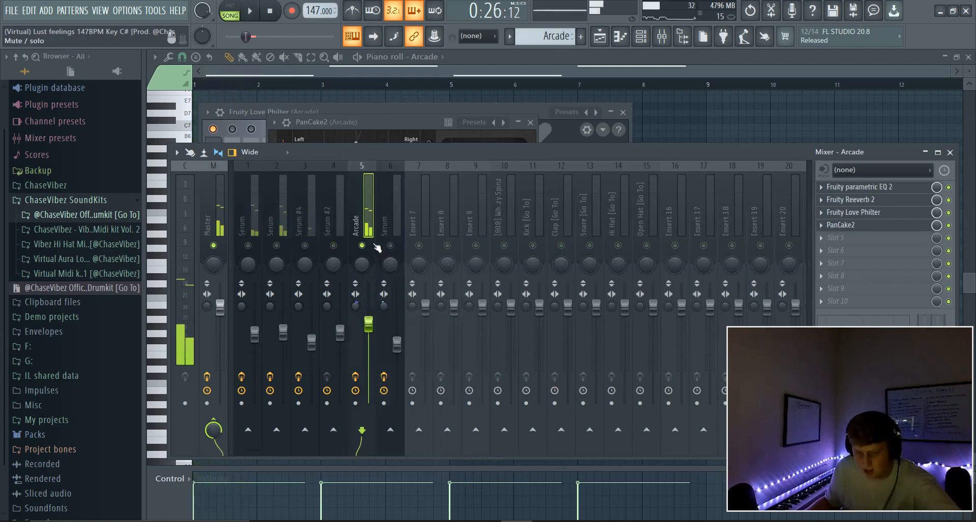
pyautogui.click(641, 36)
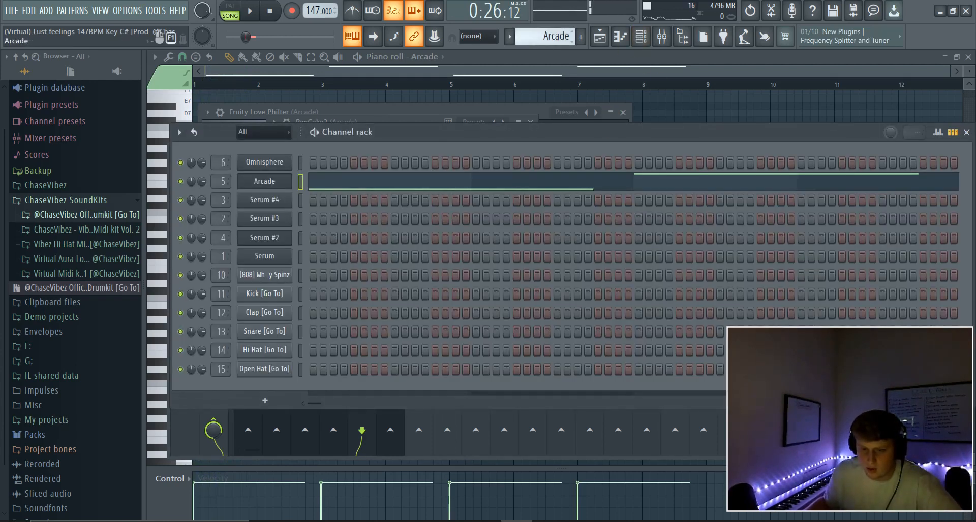
# Unmute Track 1's Omnisphere, play while viewing its notes, then release the solo.
pyautogui.scroll(1, 555, 37)
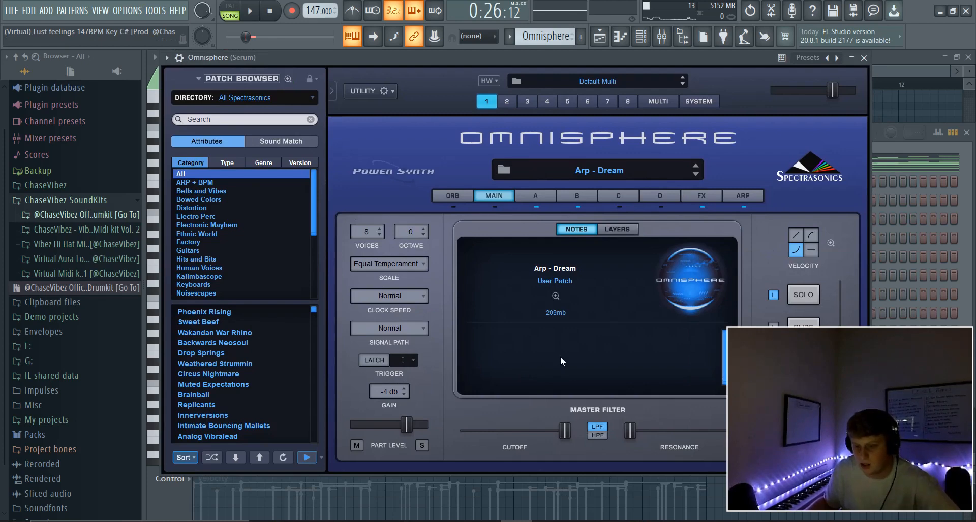
pyautogui.click(600, 36)
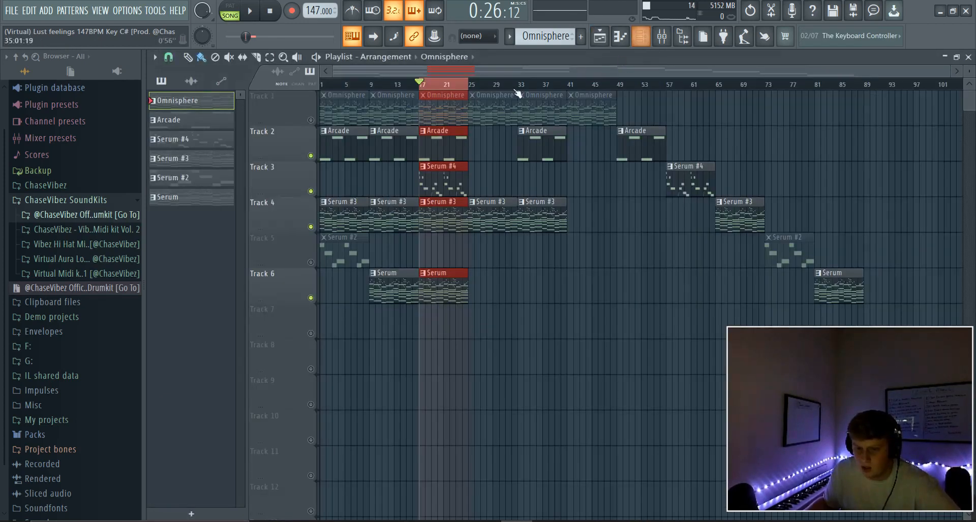
pyautogui.click(311, 120)
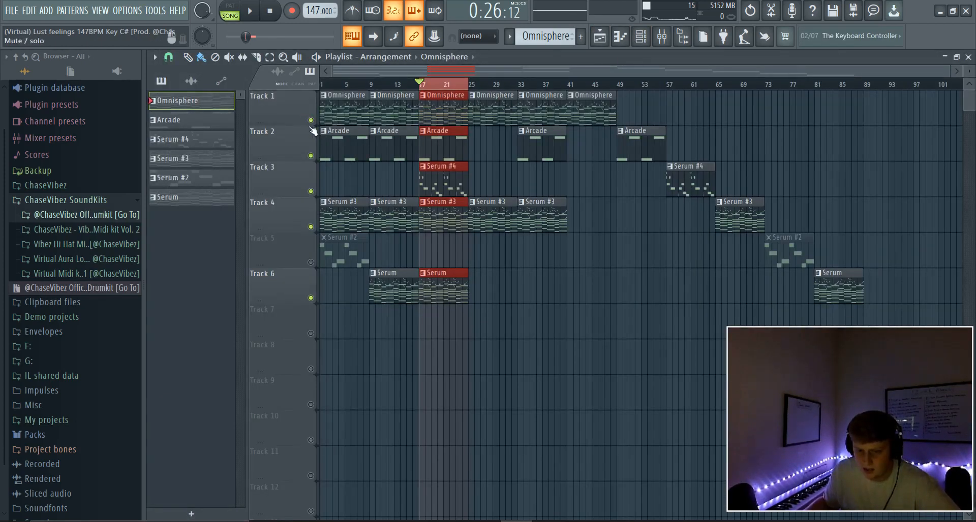
pyautogui.press('space')
pyautogui.press('F7')
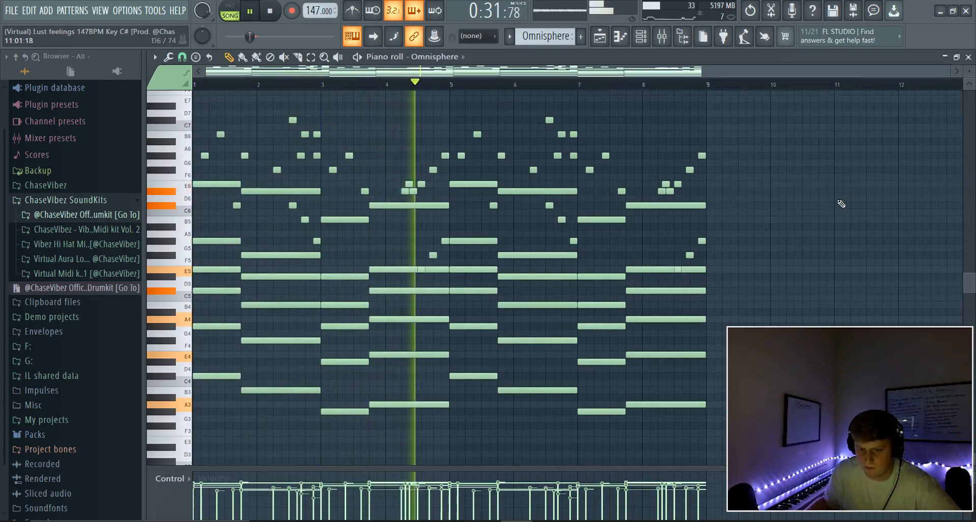
pyautogui.press('space')
pyautogui.press('F5')
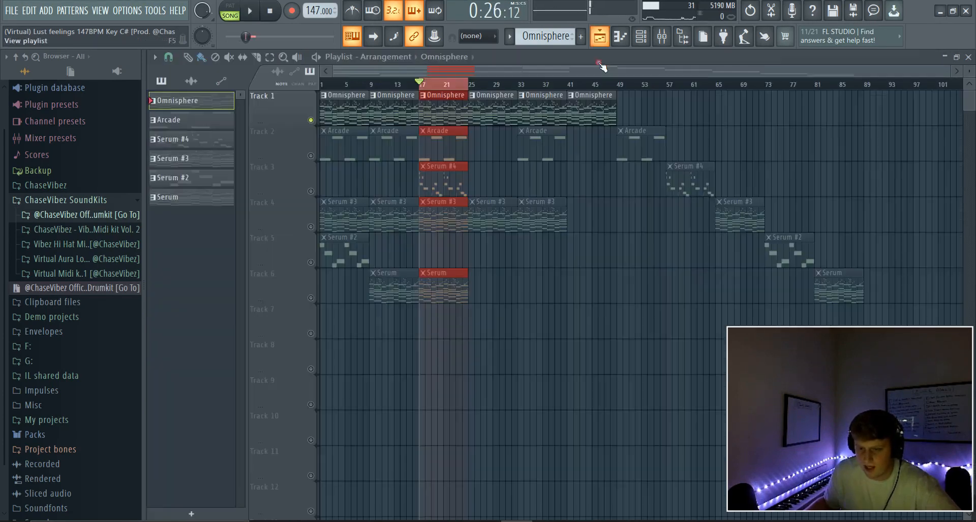
pyautogui.click(310, 121)
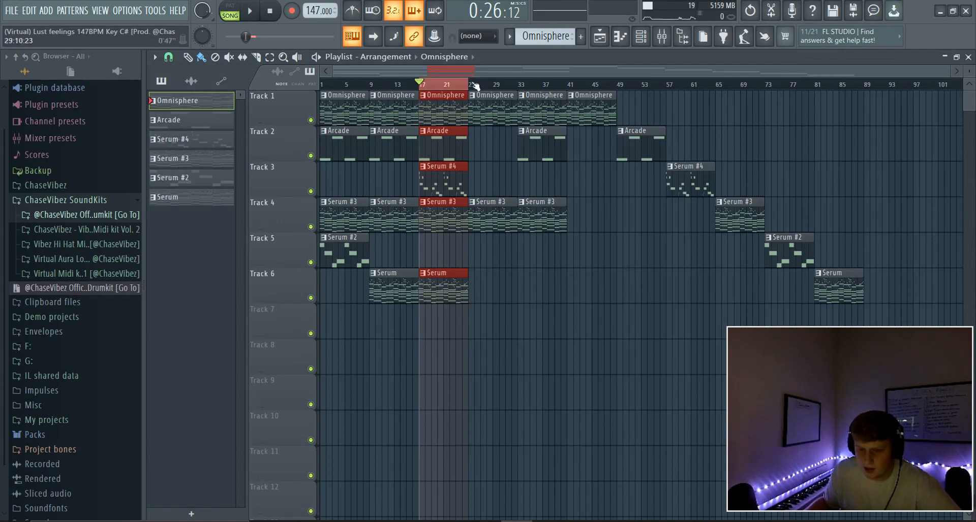
# Play from bar 17 and copy the Serum #2 clip on Track 5 to bar 17.
pyautogui.press('space')
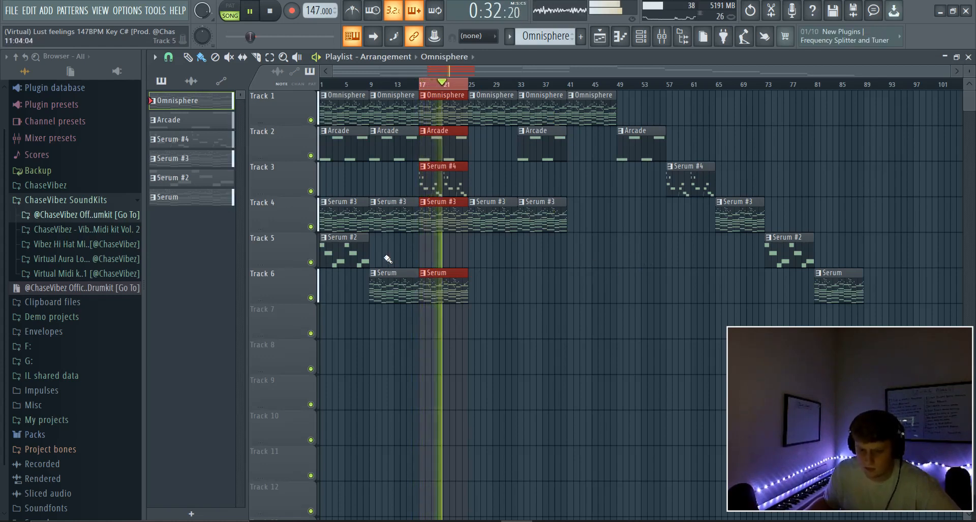
pyautogui.keyDown('ctrl'); pyautogui.click(356, 256); pyautogui.keyUp('ctrl')
pyautogui.click(311, 263)
pyautogui.moveTo(345, 255); pyautogui.dragTo(443, 254)
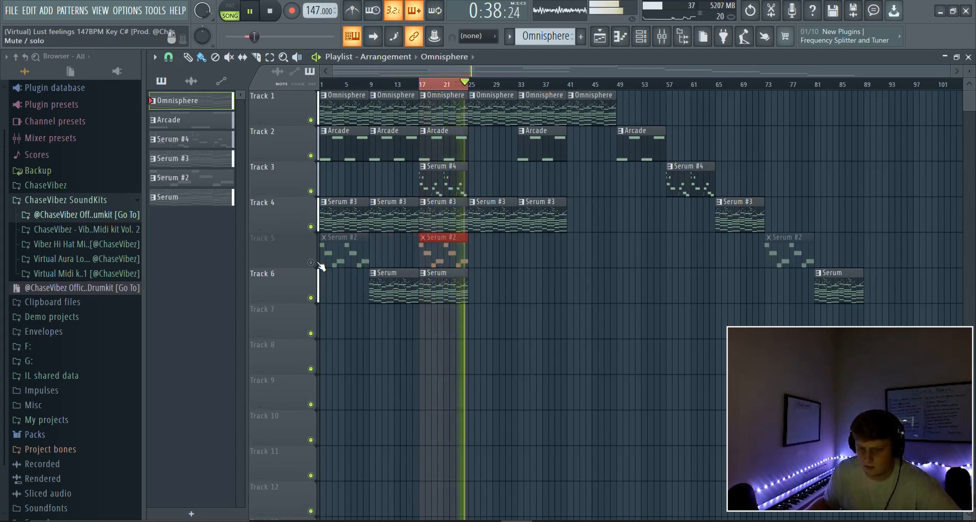
pyautogui.press('space')
pyautogui.click(311, 263)
# Select the Serum #2 pattern and check its Serum preset list without changing it.
pyautogui.click(645, 43)
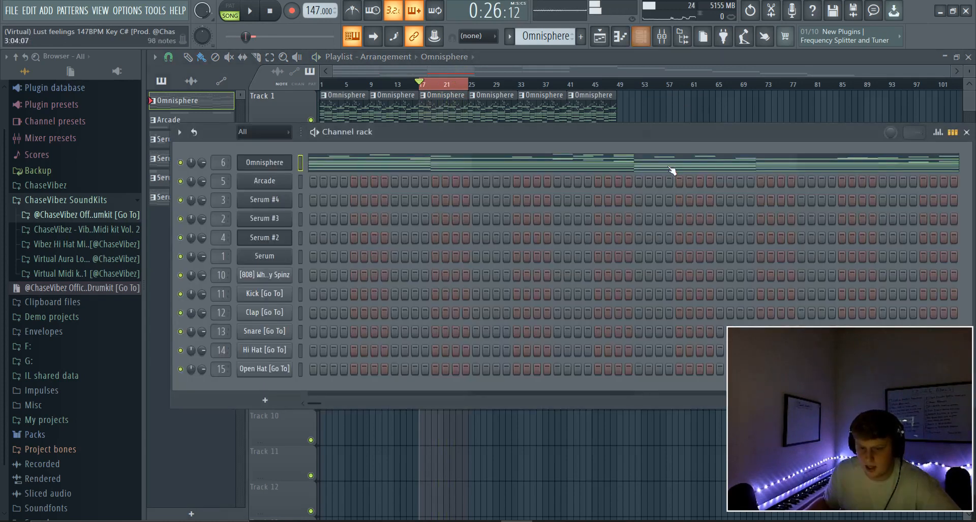
pyautogui.moveTo(542, 37); pyautogui.dragTo(543, 50)
pyautogui.click(268, 241)
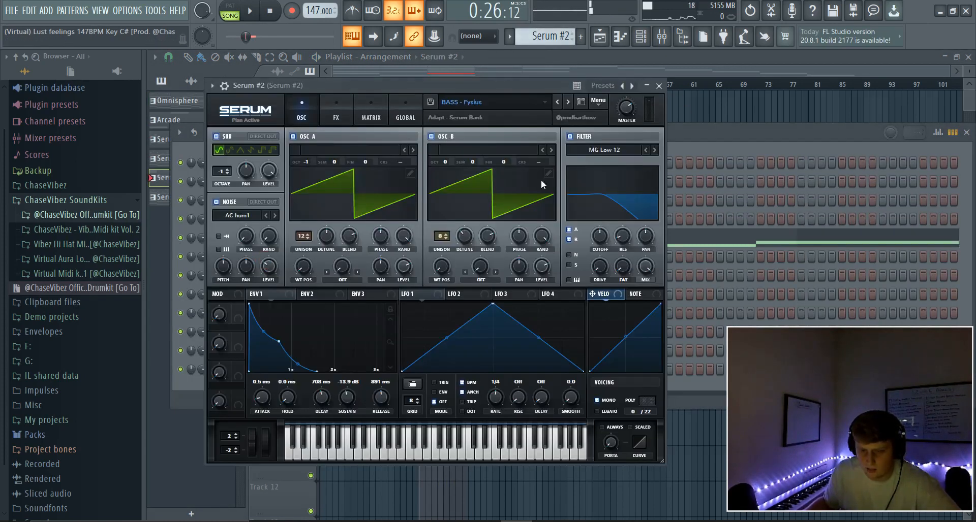
pyautogui.click(539, 102)
pyautogui.moveTo(584, 139)
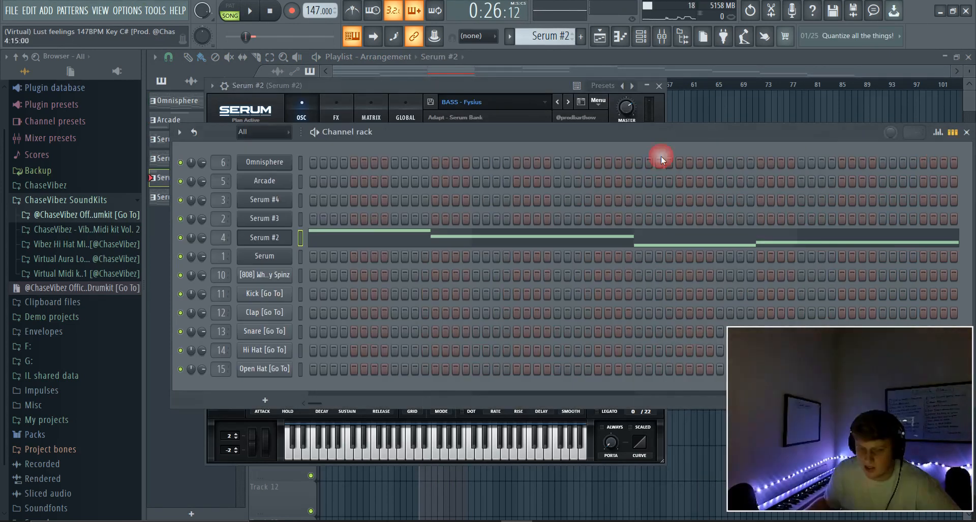
pyautogui.click(386, 238)
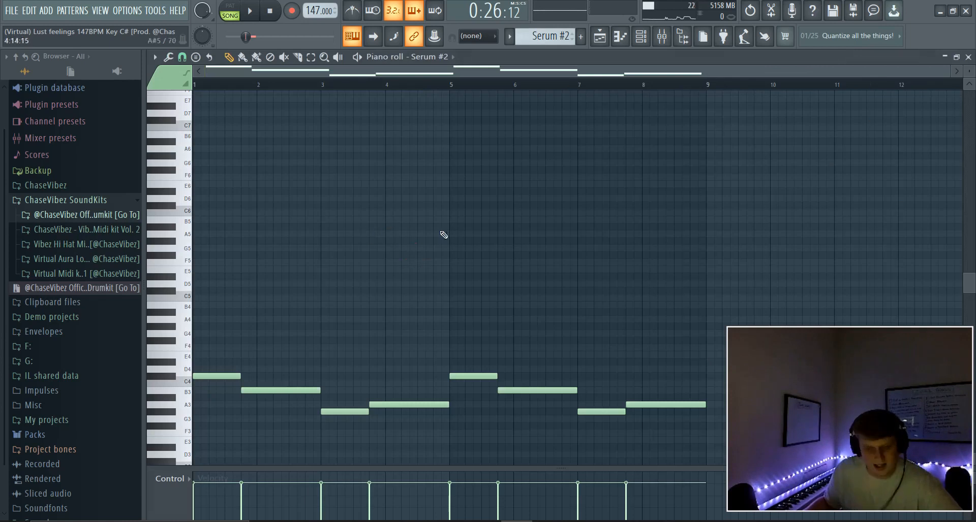
# Select all Serum #2 notes in the piano roll and play the bassline.
pyautogui.scroll(-3, 446, 241)
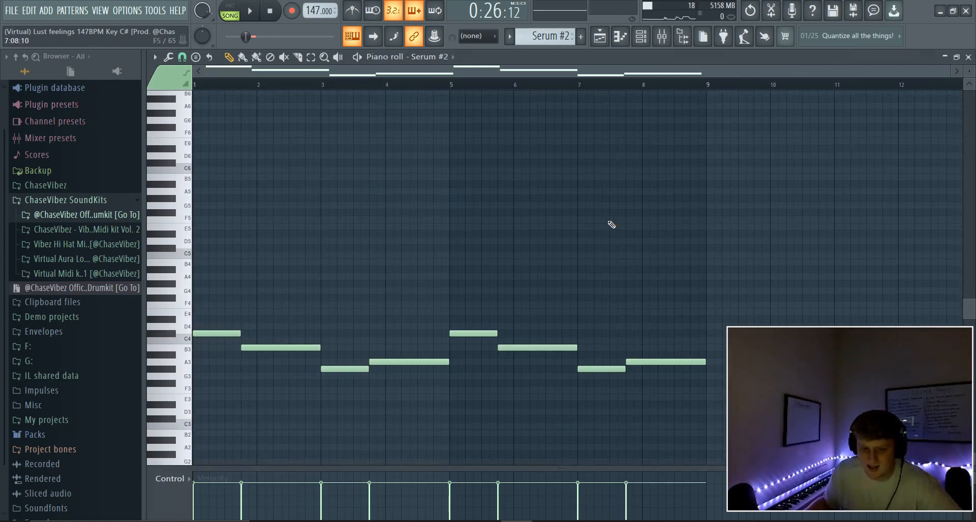
pyautogui.scroll(-2, 612, 224)
pyautogui.moveTo(671, 415); pyautogui.dragTo(11, 160)
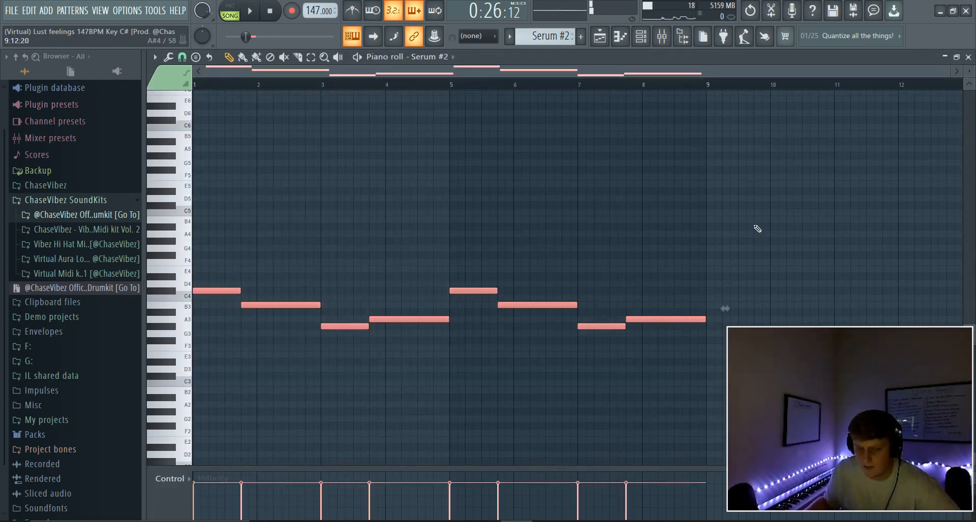
pyautogui.press('space')
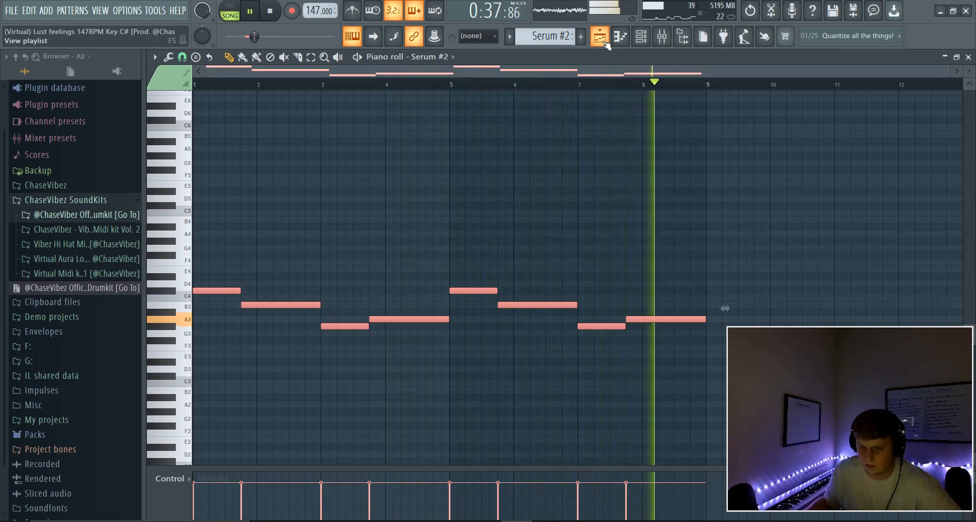
# Stop, return to the playlist and delete the extra Serum #2 clip at bar 17 on Track 5.
pyautogui.press('space')
pyautogui.click(603, 42)
pyautogui.rightClick(459, 255)
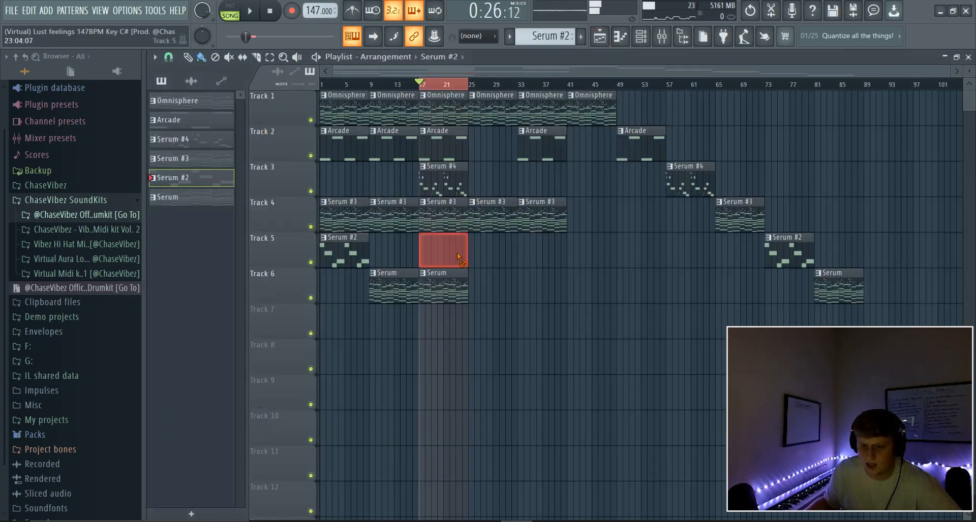
pyautogui.keyDown('ctrl'); pyautogui.click(419, 93); pyautogui.keyUp('ctrl')
pyautogui.keyDown('ctrl'); pyautogui.click(427, 85); pyautogui.keyUp('ctrl')
pyautogui.moveTo(430, 84); pyautogui.dragTo(108, 107)
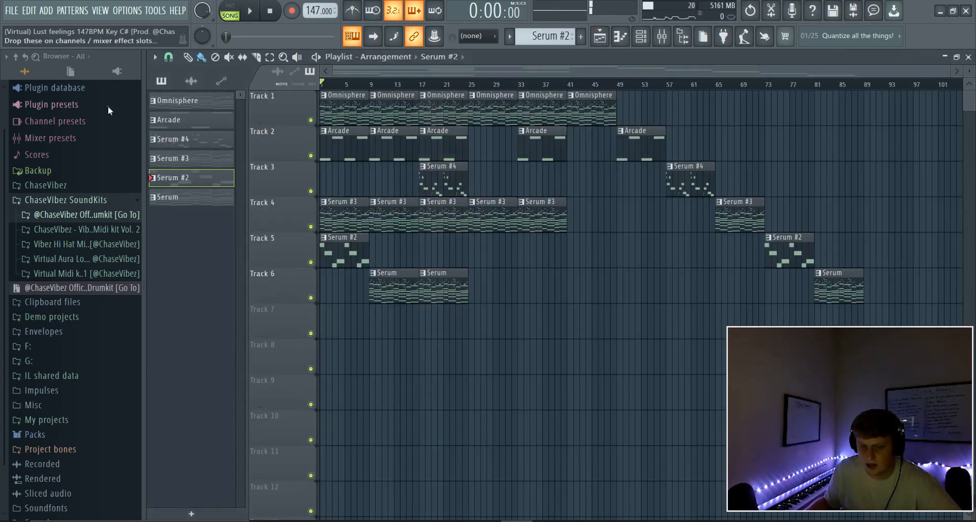
pyautogui.moveTo(574, 85); pyautogui.dragTo(317, 90)
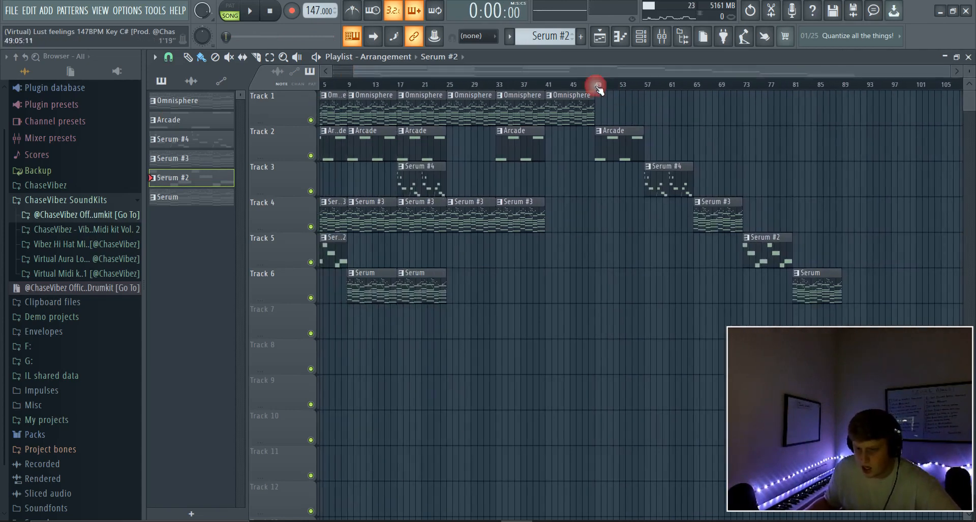
pyautogui.moveTo(676, 143); pyautogui.dragTo(253, 146)
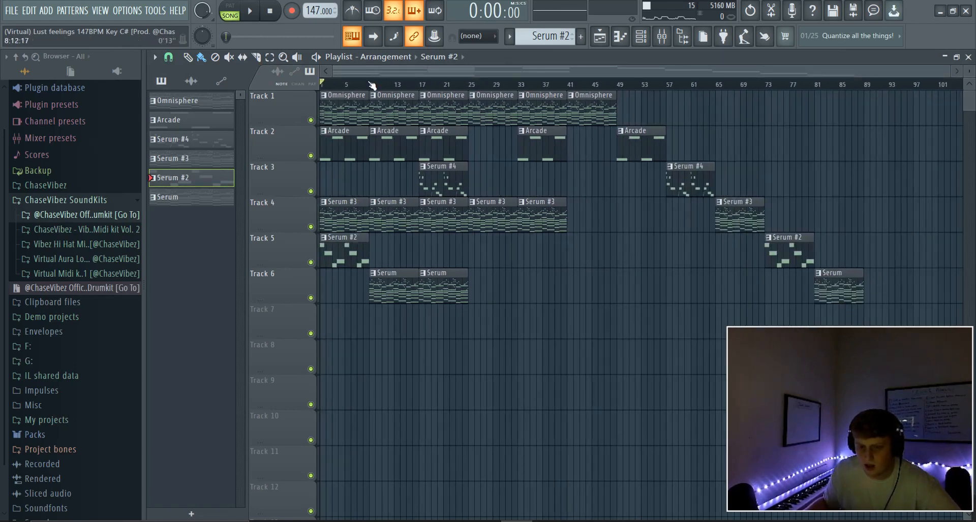
pyautogui.moveTo(372, 84); pyautogui.dragTo(285, 92)
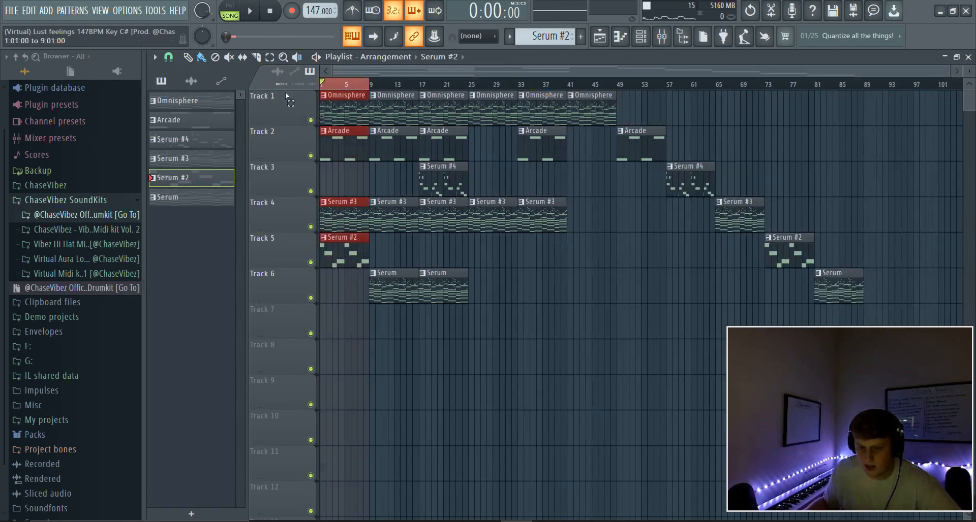
pyautogui.moveTo(375, 86); pyautogui.dragTo(93, 99)
pyautogui.rightClick(547, 85)
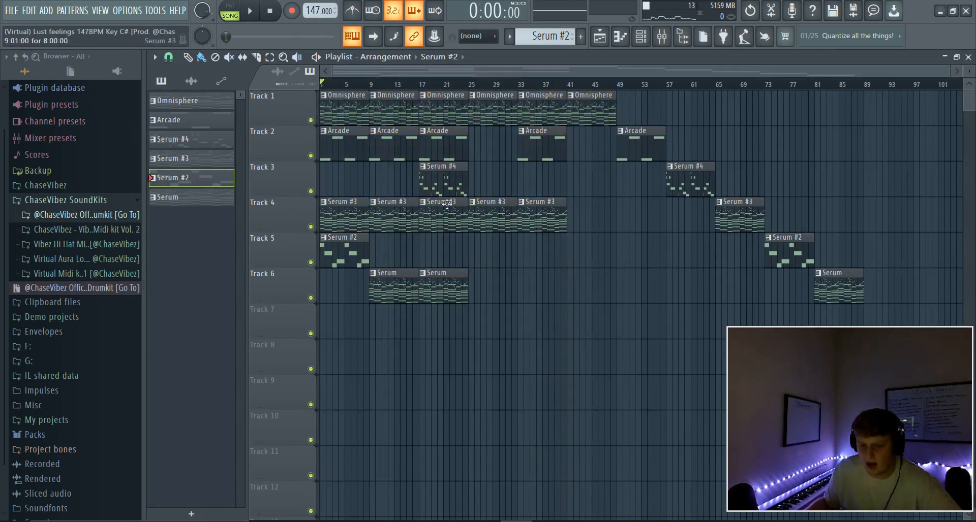
pyautogui.moveTo(527, 198); pyautogui.dragTo(380, 159)
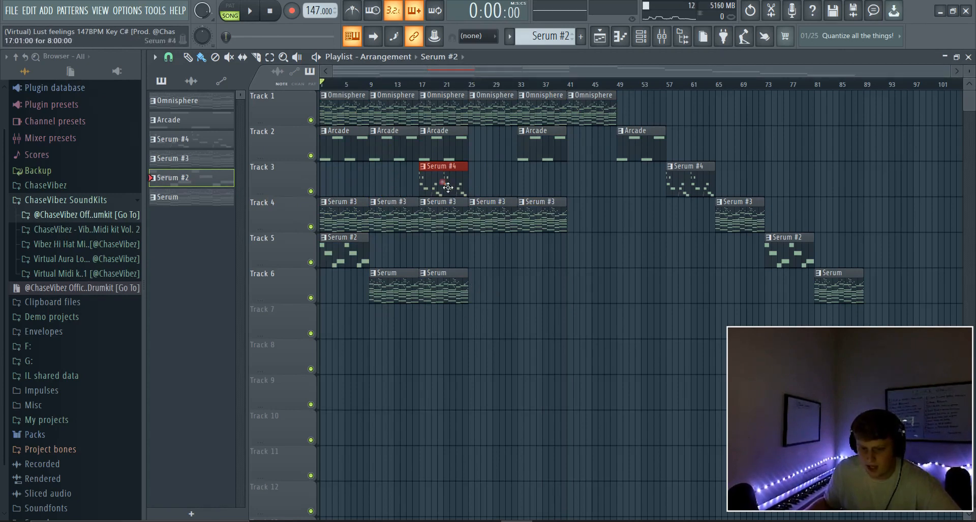
# Trial-copy Serum #4 to bars 1 and 9 and Track 6's Serum clips to bars 25–40.
pyautogui.moveTo(448, 188); pyautogui.dragTo(349, 185)
pyautogui.hotkey('ctrl', 'b')
pyautogui.moveTo(478, 291); pyautogui.dragTo(400, 295)
pyautogui.hotkey('ctrl', 'b')
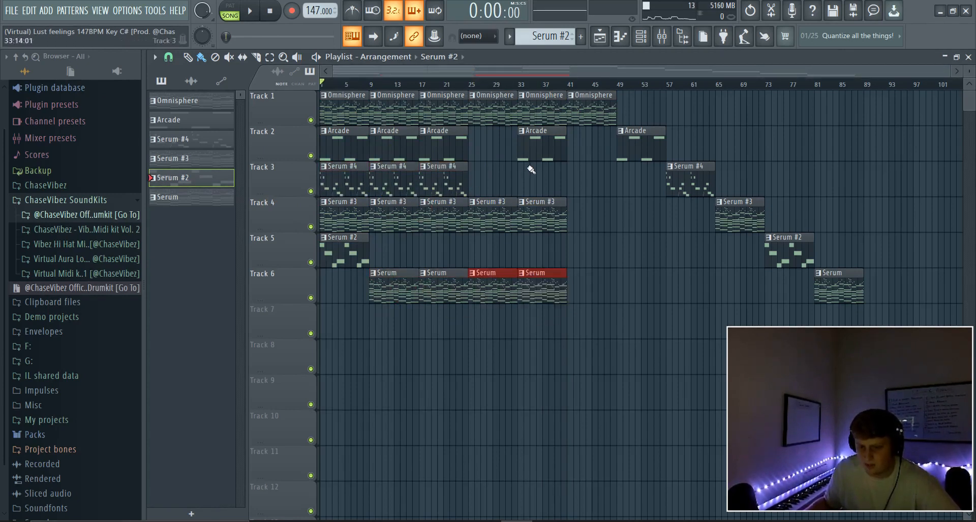
pyautogui.moveTo(512, 197); pyautogui.dragTo(470, 128)
# Undo all the trial clip copies from the Edit menu, with the edit history showing.
pyautogui.click(29, 10)
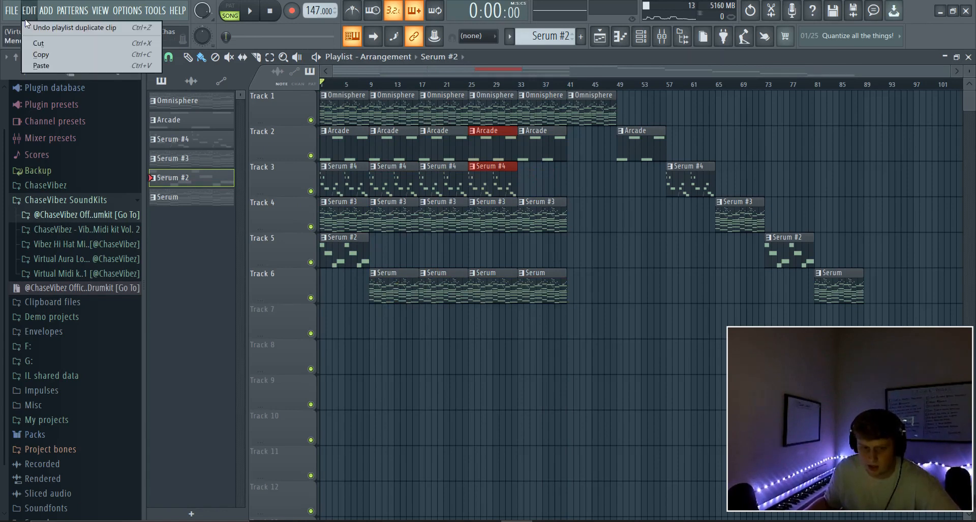
pyautogui.click(32, 28)
pyautogui.click(29, 11)
pyautogui.click(32, 29)
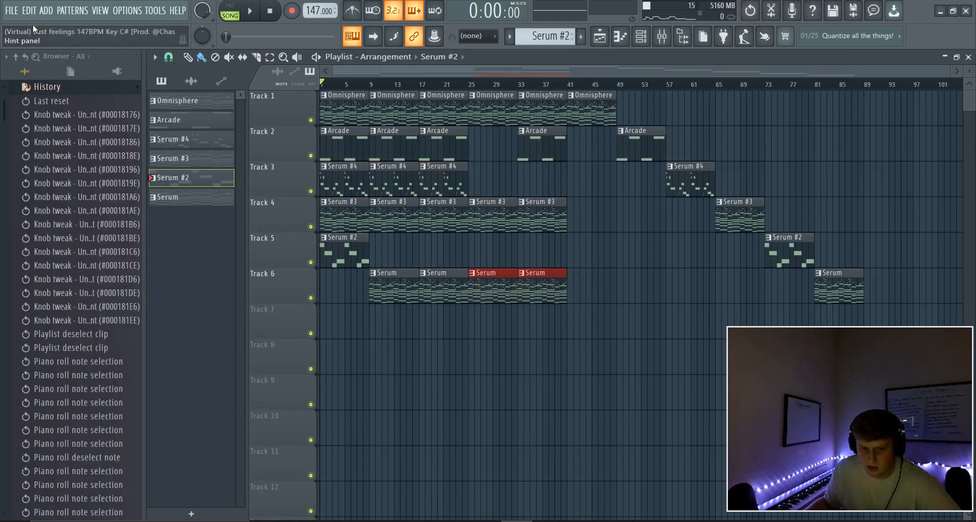
pyautogui.click(29, 10)
pyautogui.click(32, 27)
pyautogui.click(29, 10)
pyautogui.click(31, 28)
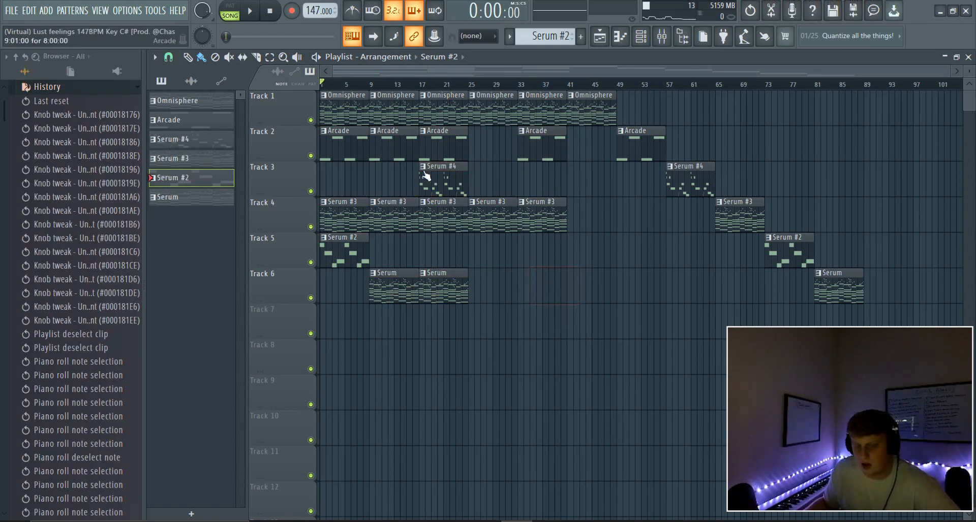
pyautogui.moveTo(364, 85); pyautogui.dragTo(178, 96)
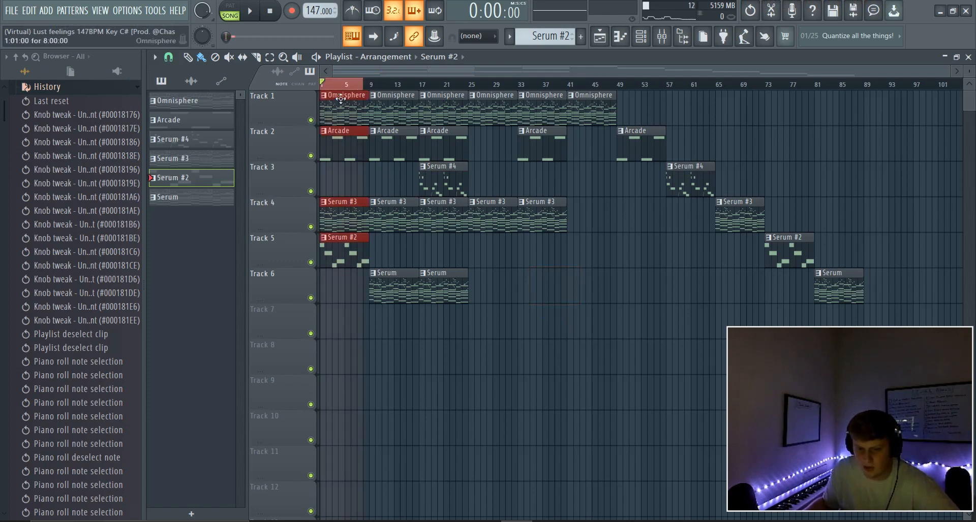
pyautogui.rightClick(310, 227)
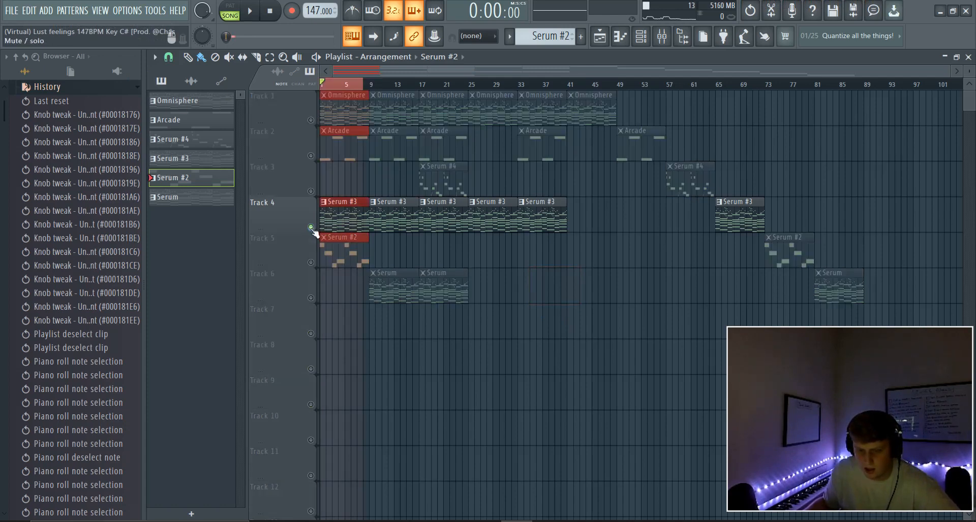
pyautogui.rightClick(308, 233)
pyautogui.rightClick(310, 227)
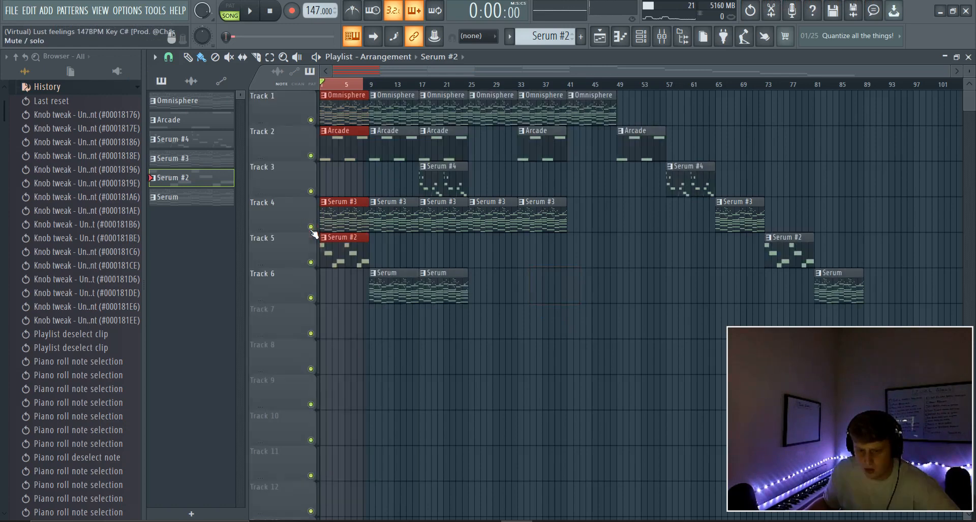
pyautogui.press('space')
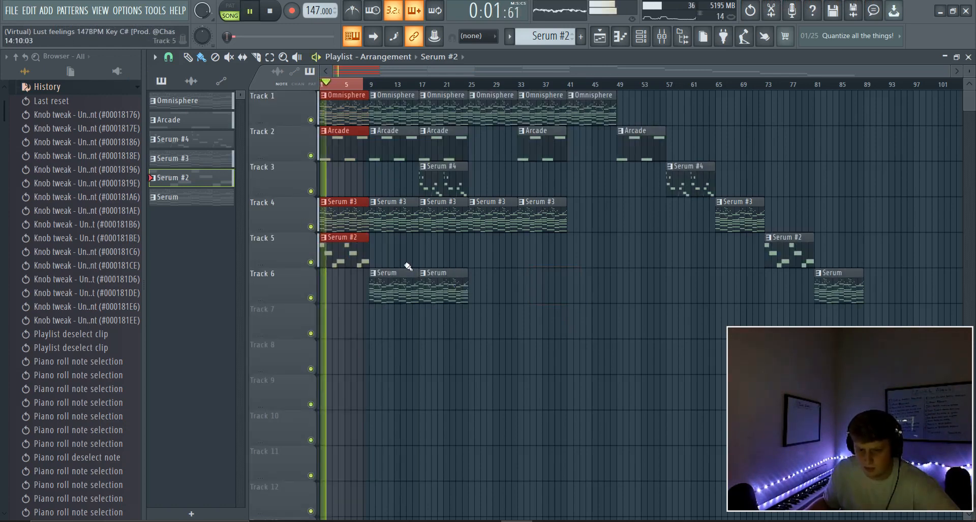
pyautogui.press('space')
pyautogui.rightClick(373, 86)
pyautogui.click(376, 87)
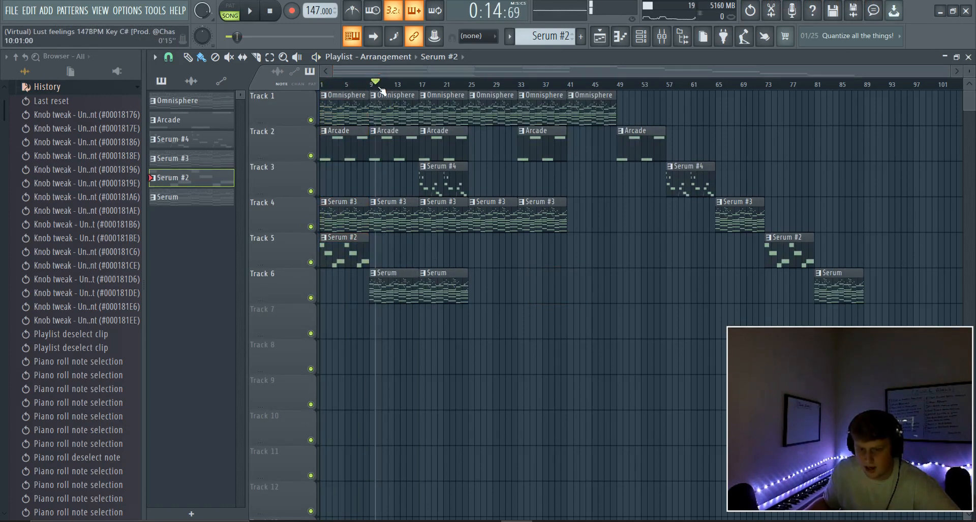
pyautogui.click(372, 86)
pyautogui.press('space')
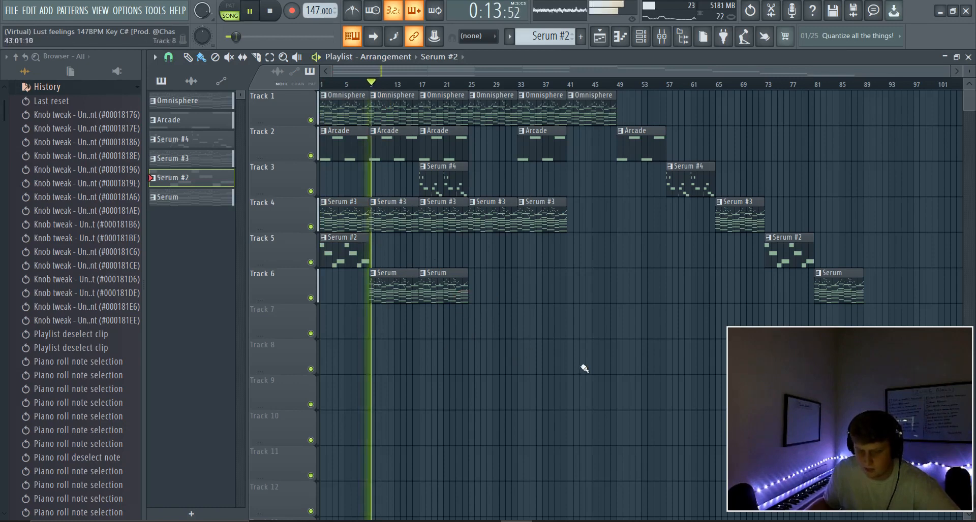
pyautogui.press('space')
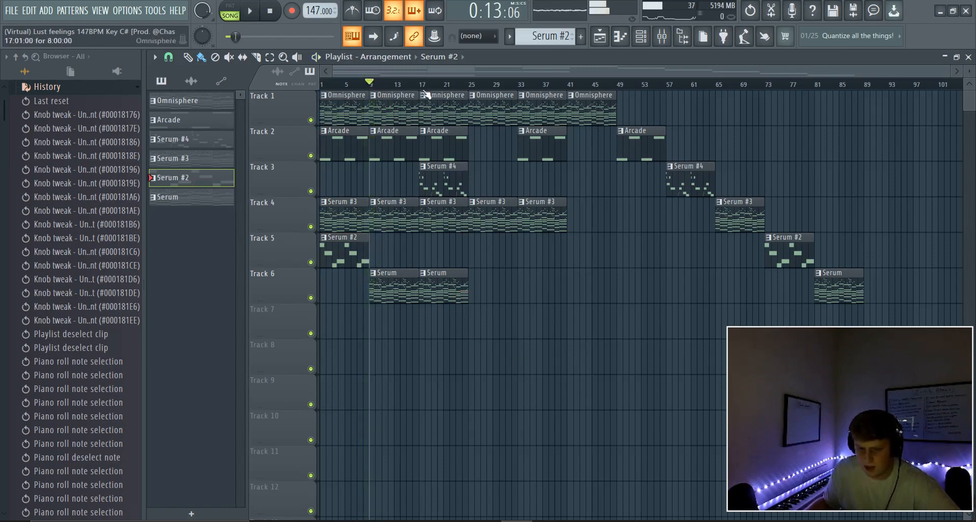
pyautogui.click(418, 84)
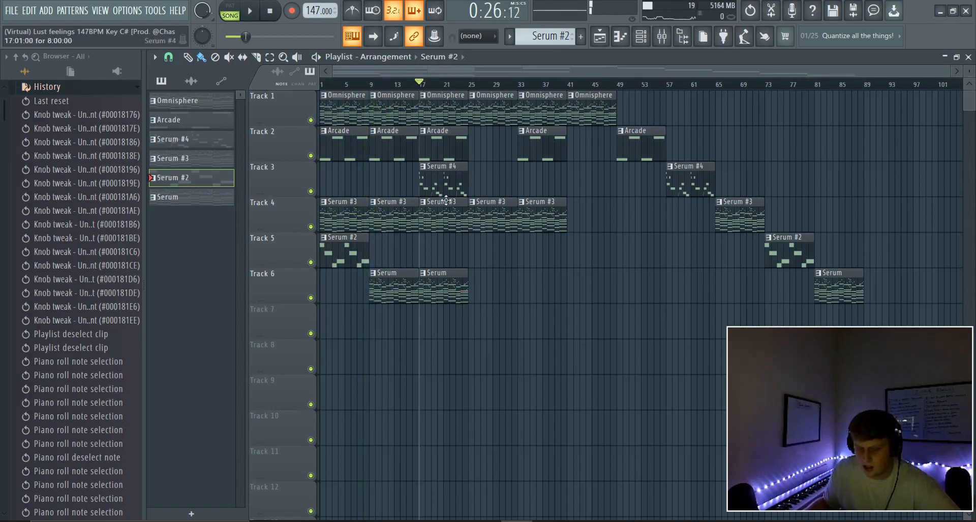
pyautogui.press('space')
pyautogui.press('space')
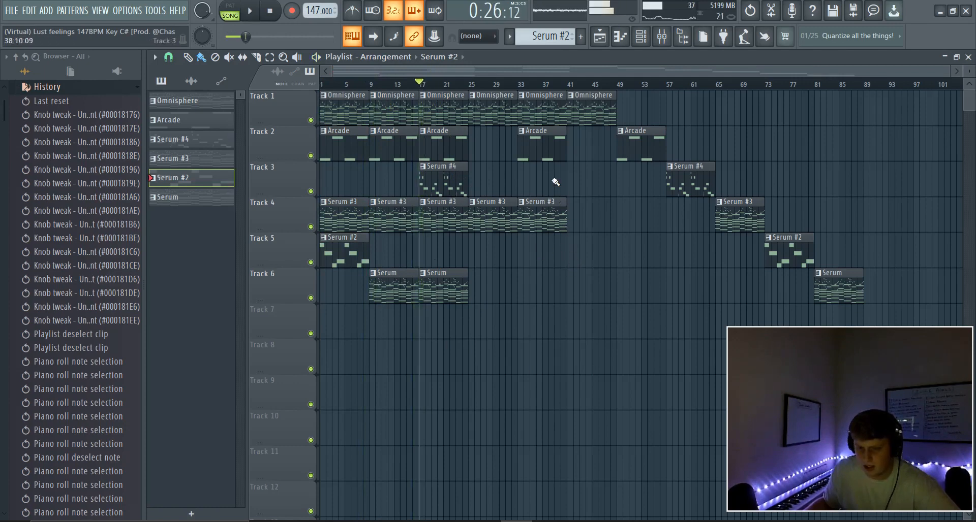
pyautogui.click(468, 84)
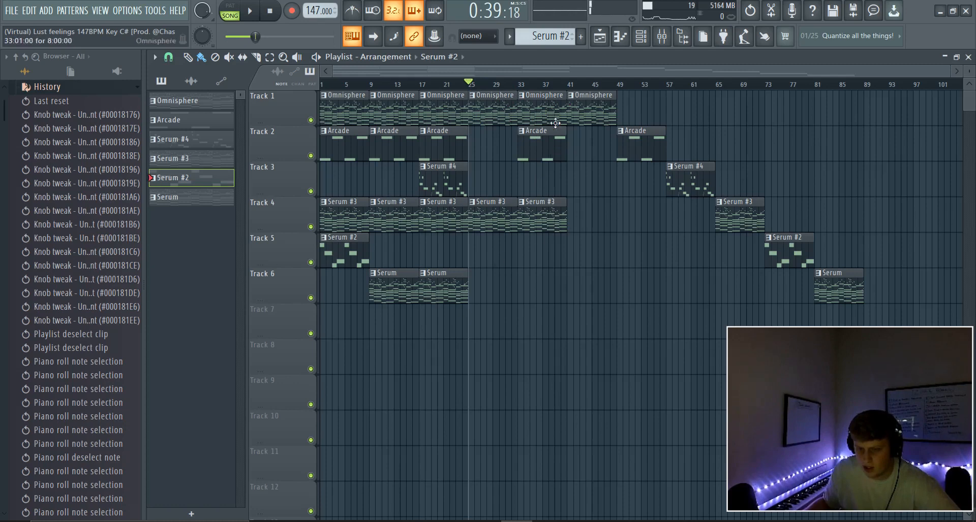
pyautogui.click(523, 83)
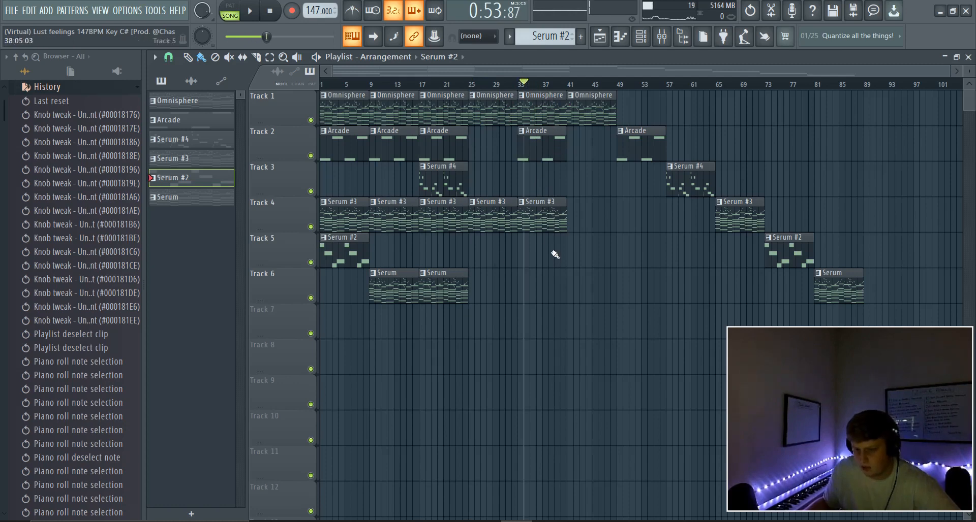
pyautogui.click(322, 83)
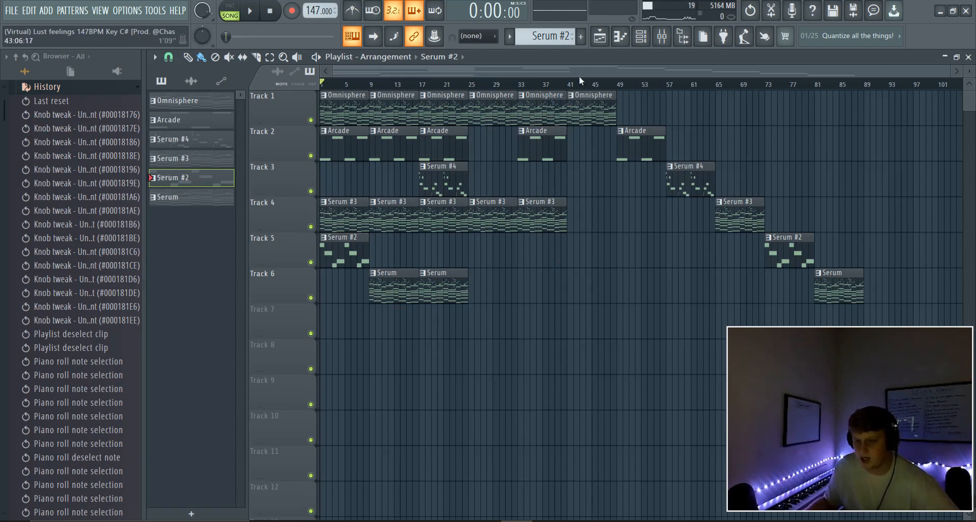
pyautogui.moveTo(582, 81); pyautogui.dragTo(159, 203)
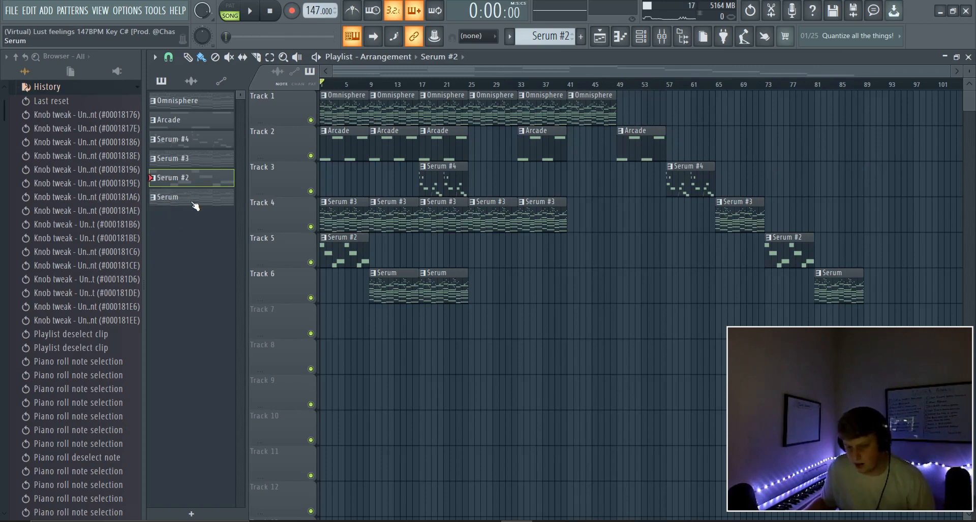